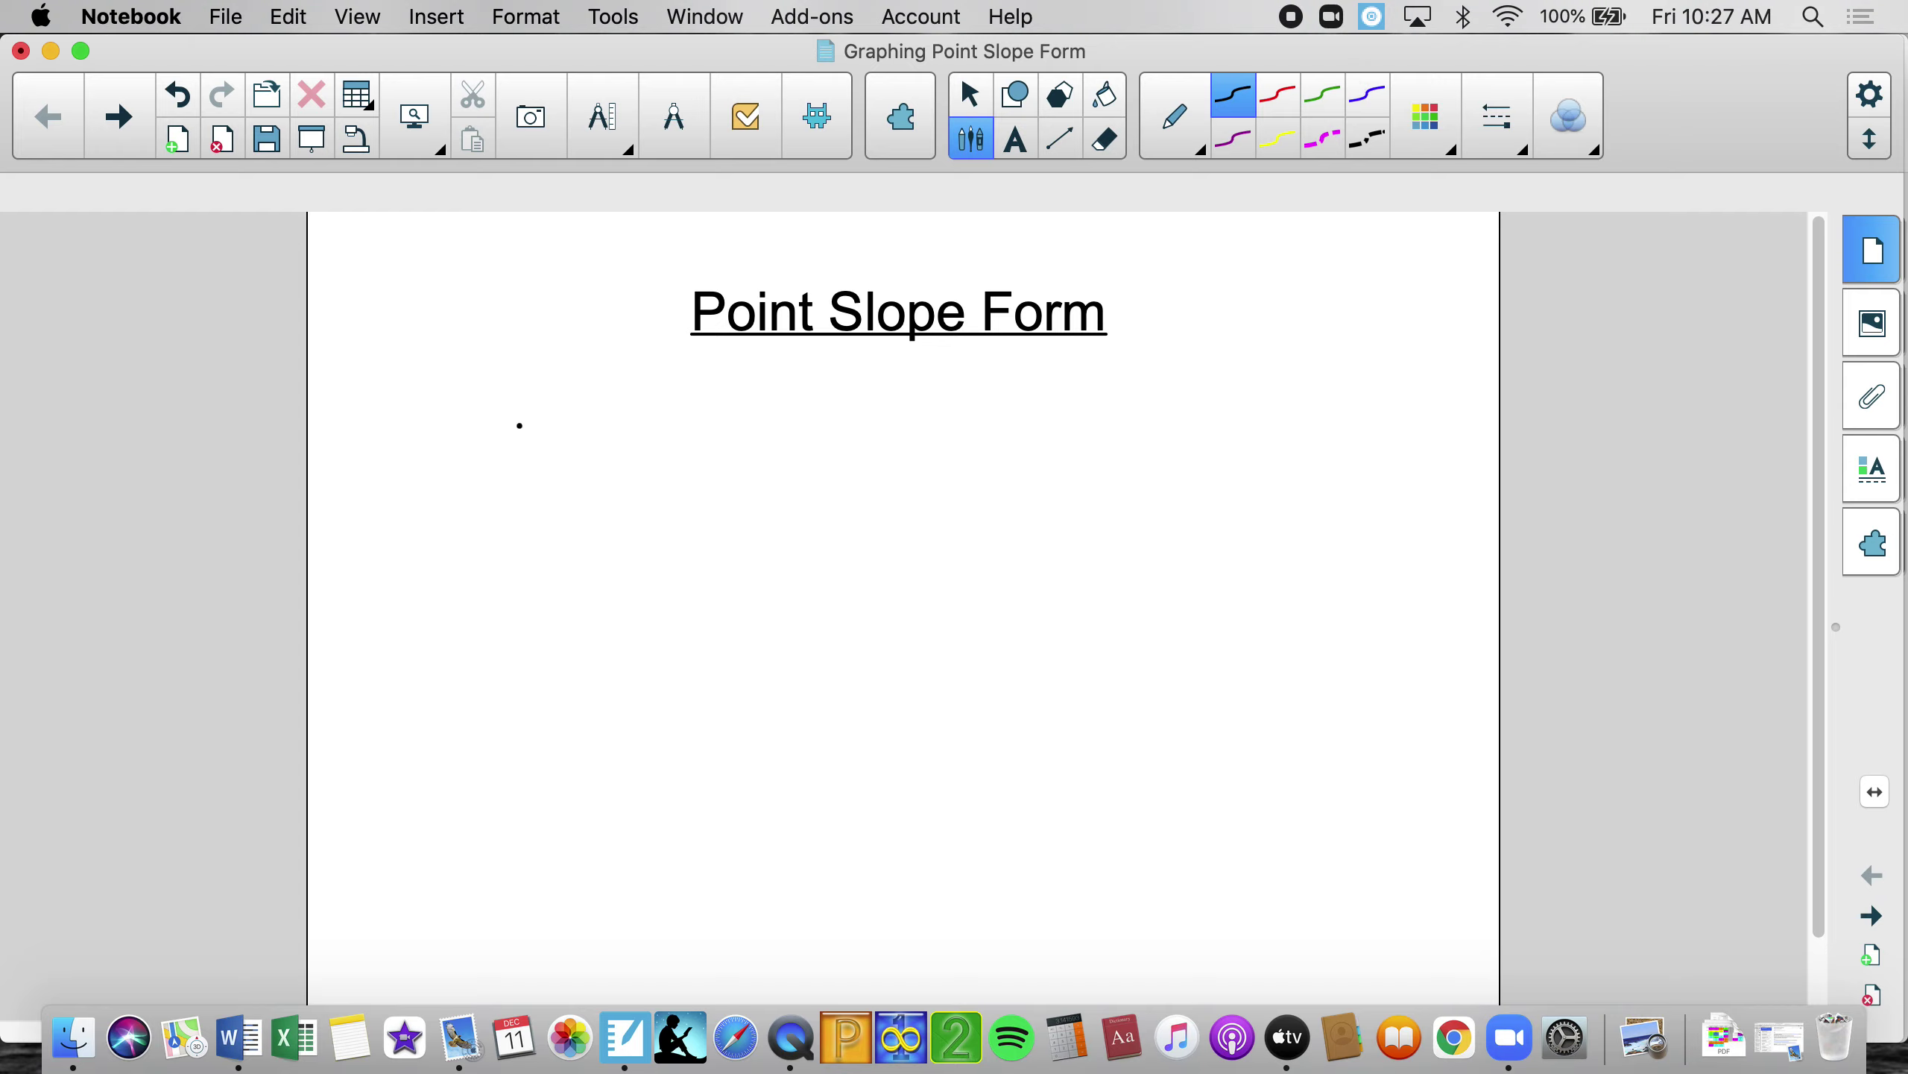
Handwrite the point-slope formula y-y₁=m(x-x₁) under the title with the black pen.
left_click_drag(517, 425, 536, 459)
mouse_move(553, 416)
left_mouse_down()
mouse_move(536, 513)
mouse_move(536, 464)
left_mouse_up()
left_click_drag(569, 434, 610, 451)
mouse_move(647, 419)
left_mouse_down()
mouse_move(648, 481)
mouse_move(614, 489)
left_mouse_up()
mouse_move(663, 443)
left_mouse_down()
mouse_move(708, 417)
mouse_move(724, 442)
mouse_move(776, 443)
left_mouse_up()
mouse_move(824, 382)
left_mouse_down()
mouse_move(814, 458)
mouse_move(857, 443)
left_mouse_up()
mouse_move(859, 406)
left_mouse_down()
mouse_move(833, 445)
mouse_move(894, 417)
mouse_move(917, 445)
left_mouse_up()
left_click_drag(913, 407, 944, 439)
left_click_drag(959, 428, 965, 454)
left_click_drag(970, 372, 997, 458)
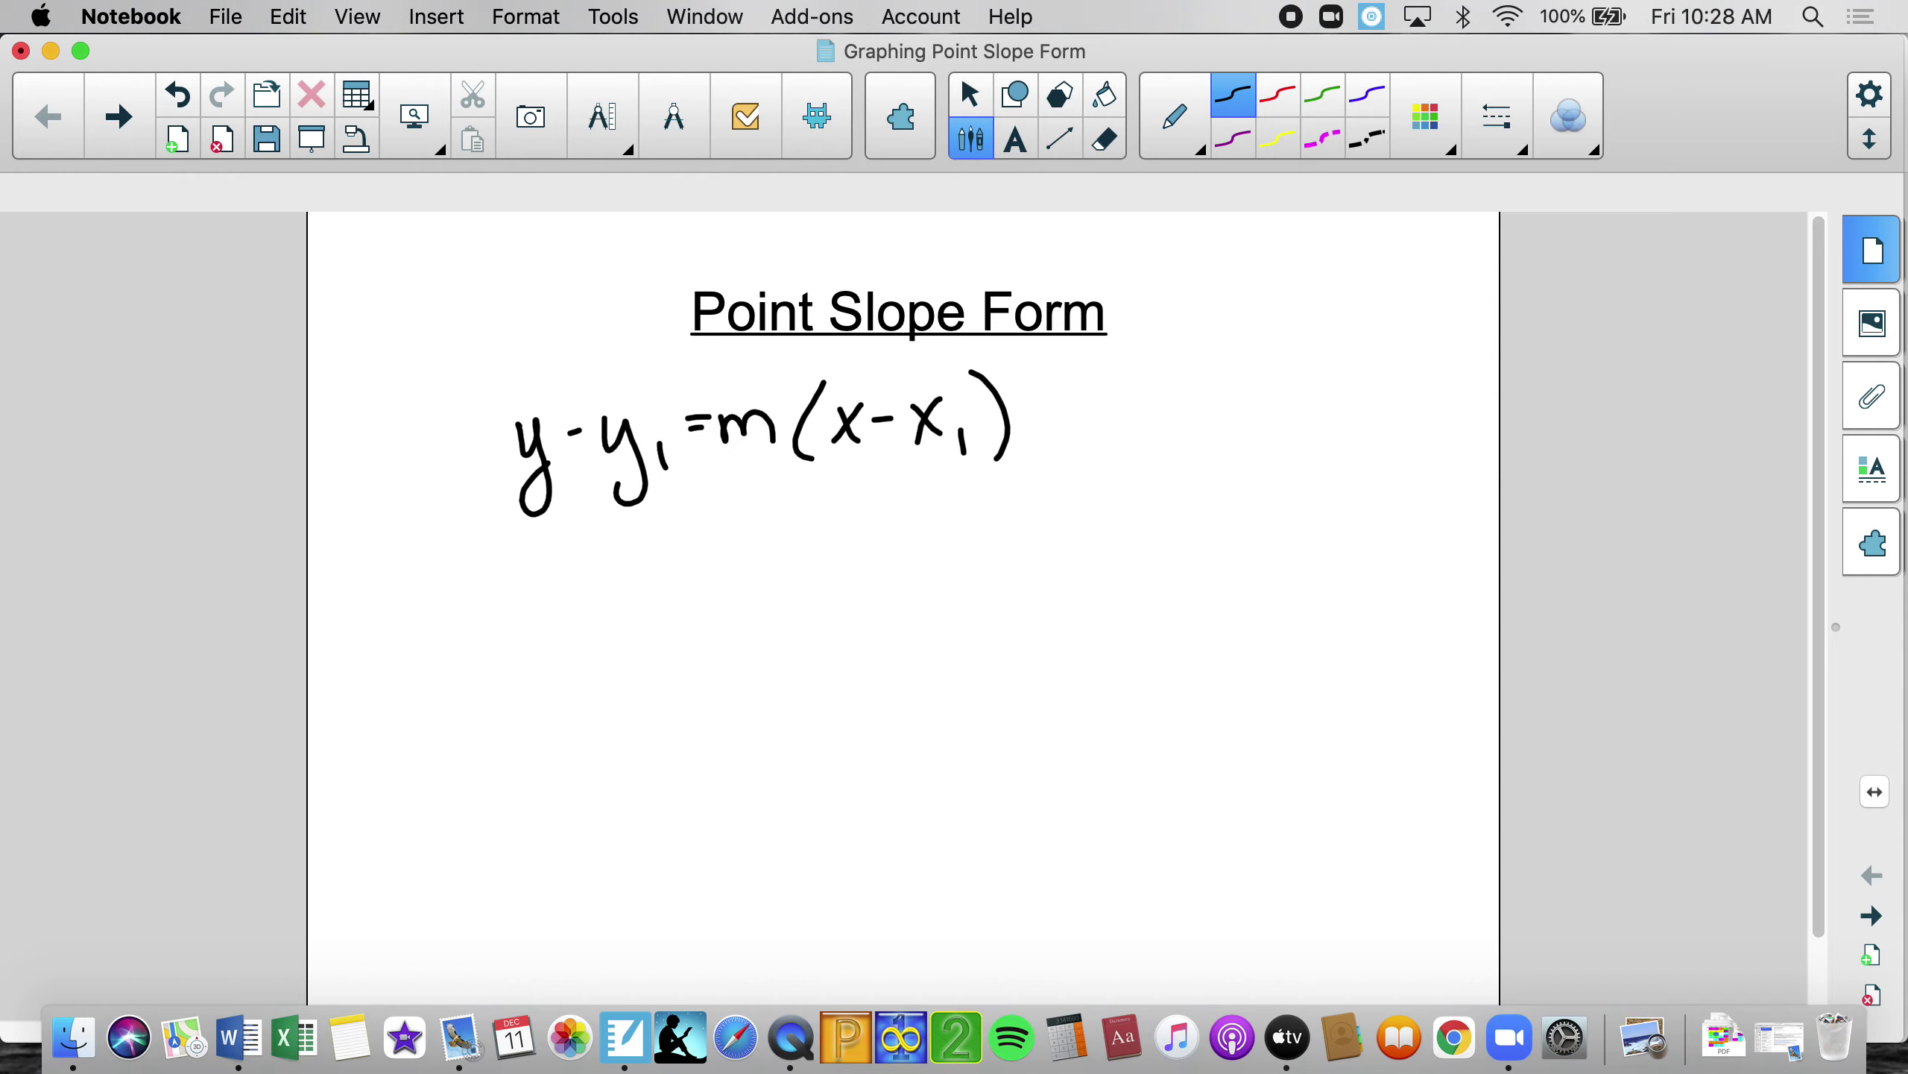
Write the worked example y-6=3(x-4) beneath the formula.
mouse_move(526, 638)
left_mouse_down()
mouse_move(538, 720)
mouse_move(595, 645)
mouse_move(699, 638)
left_mouse_up()
mouse_move(718, 607)
left_mouse_down()
mouse_move(748, 613)
mouse_move(730, 652)
left_mouse_up()
mouse_move(807, 585)
left_mouse_down()
mouse_move(798, 666)
mouse_move(888, 612)
left_mouse_up()
left_click_drag(912, 594, 920, 646)
mouse_move(914, 565)
left_mouse_down()
mouse_move(922, 642)
mouse_move(953, 666)
left_mouse_up()
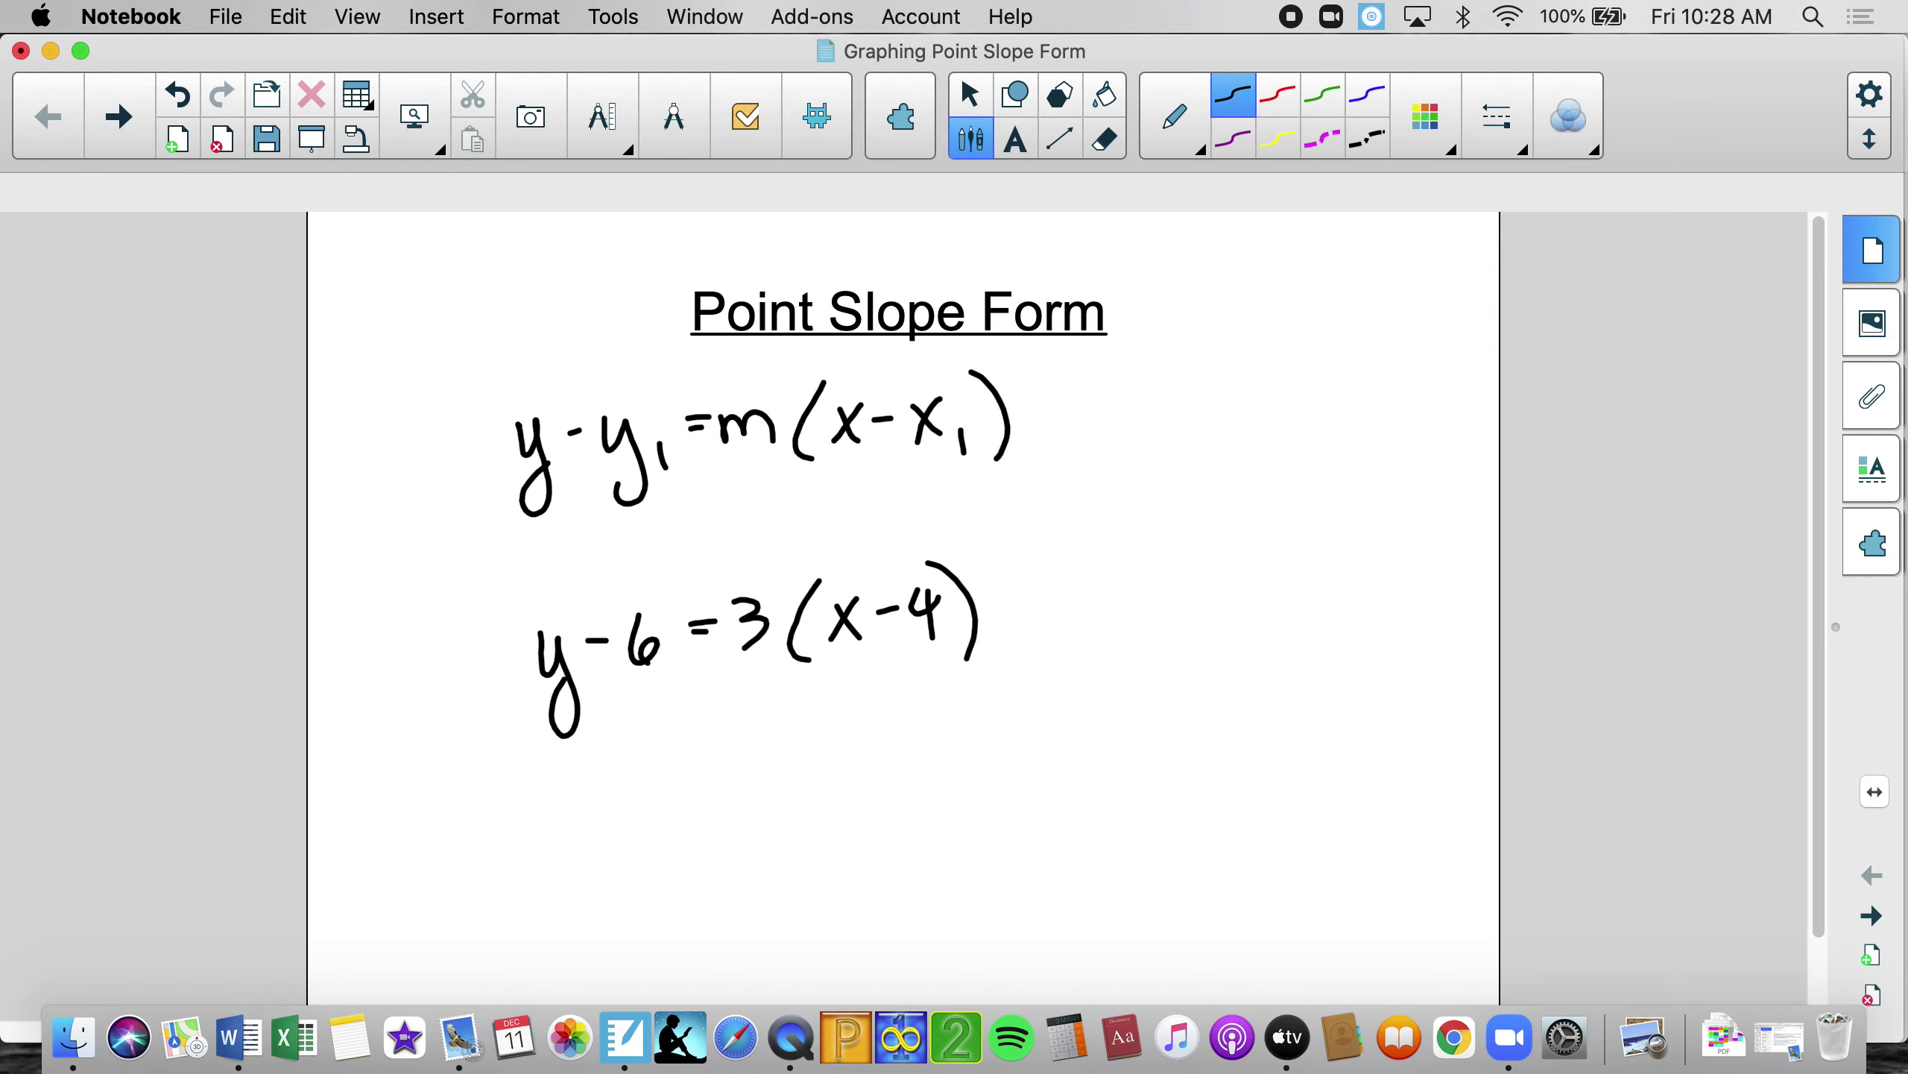
left_click(1177, 120)
Highlight m and 3 in yellow and draw a thin yellow arrow from m to 3.
left_click(1150, 346)
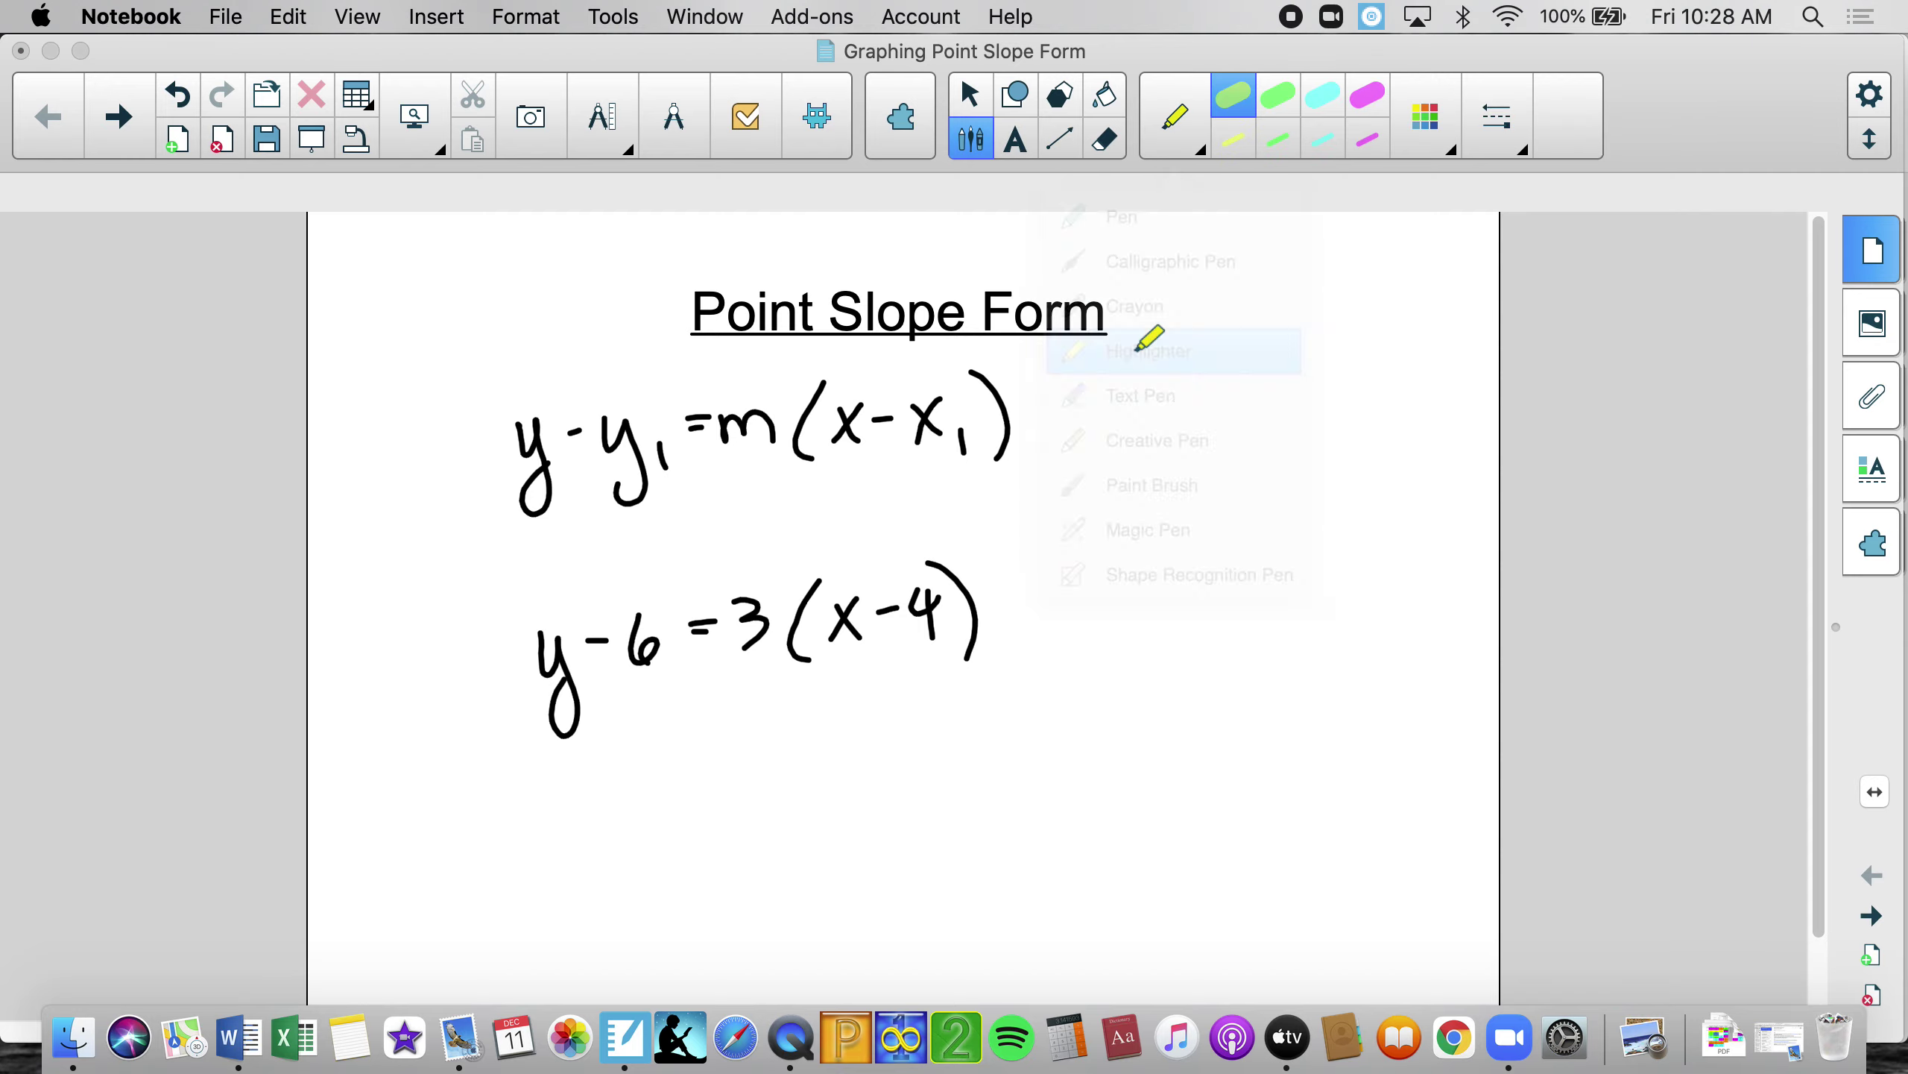
mouse_move(759, 420)
left_mouse_down()
mouse_move(733, 451)
mouse_move(752, 455)
left_mouse_up()
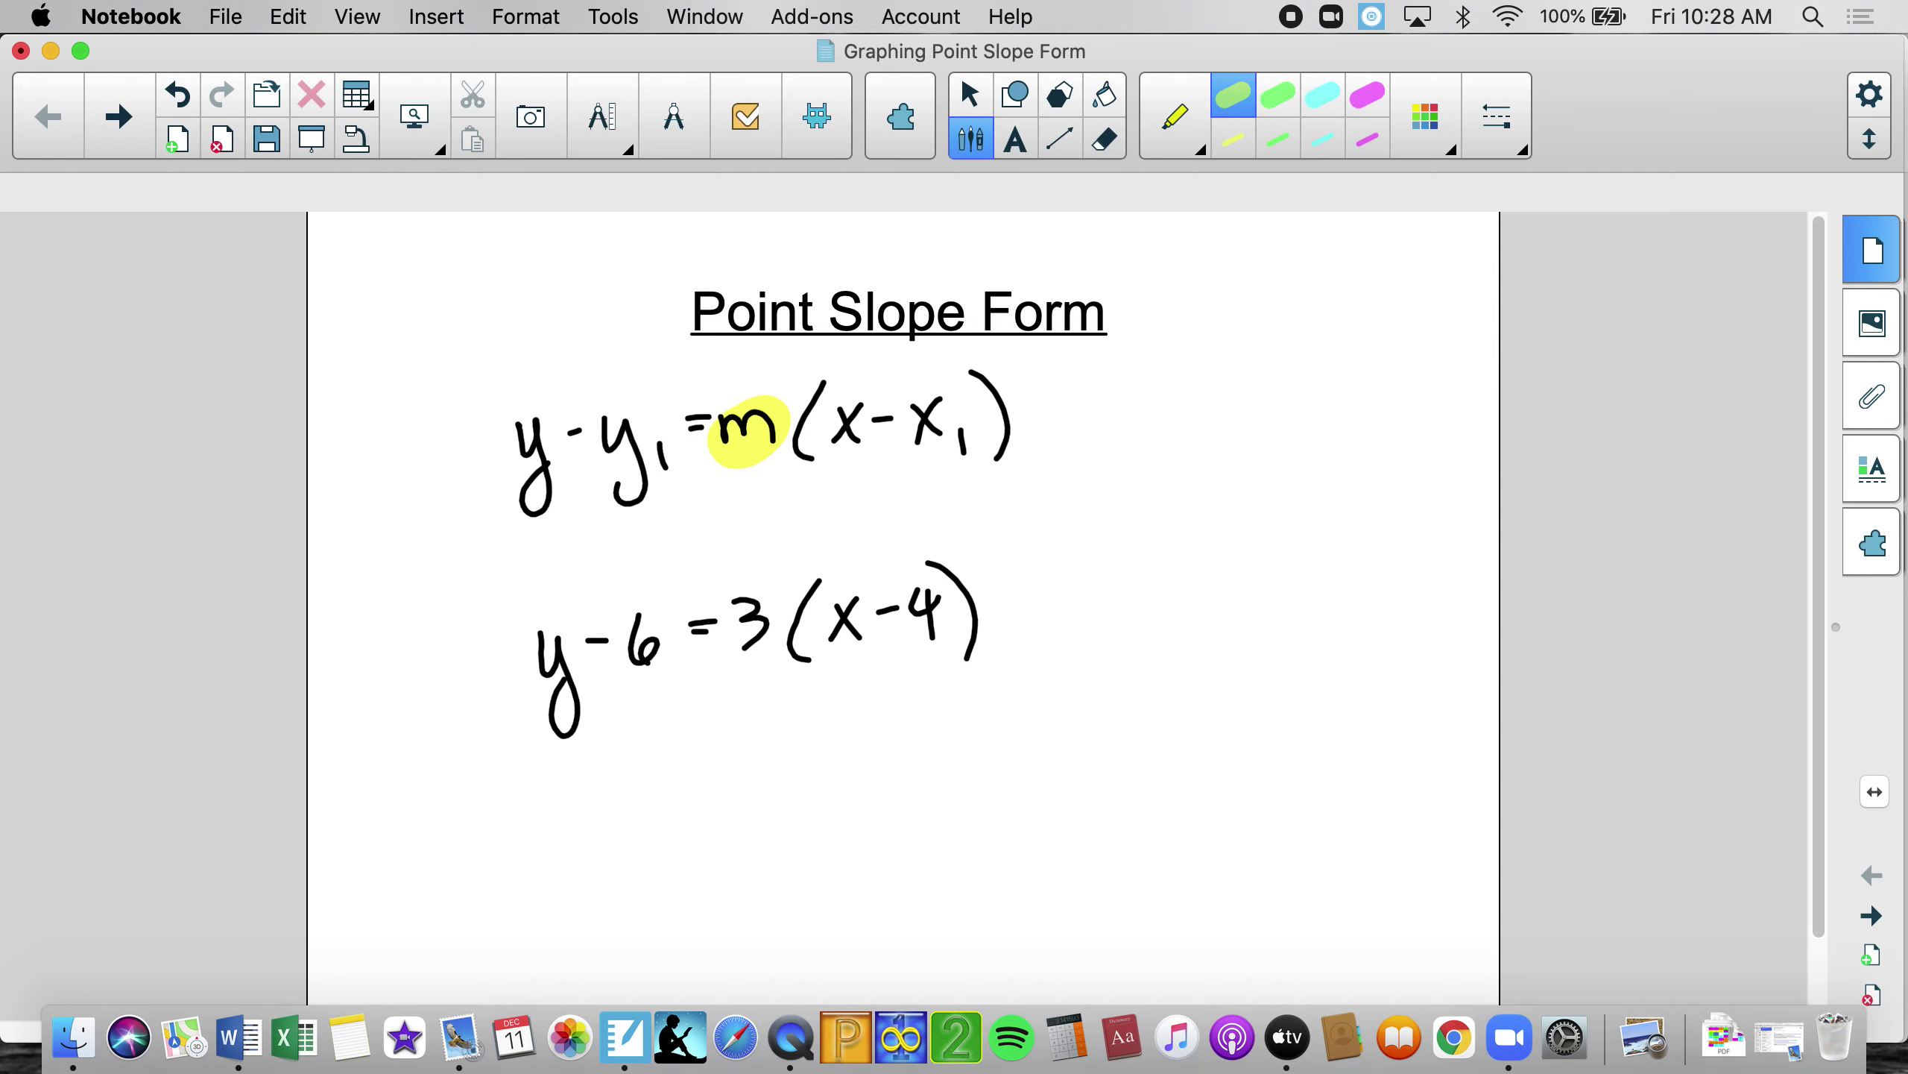
mouse_move(762, 597)
left_mouse_down()
mouse_move(721, 635)
mouse_move(756, 651)
left_mouse_up()
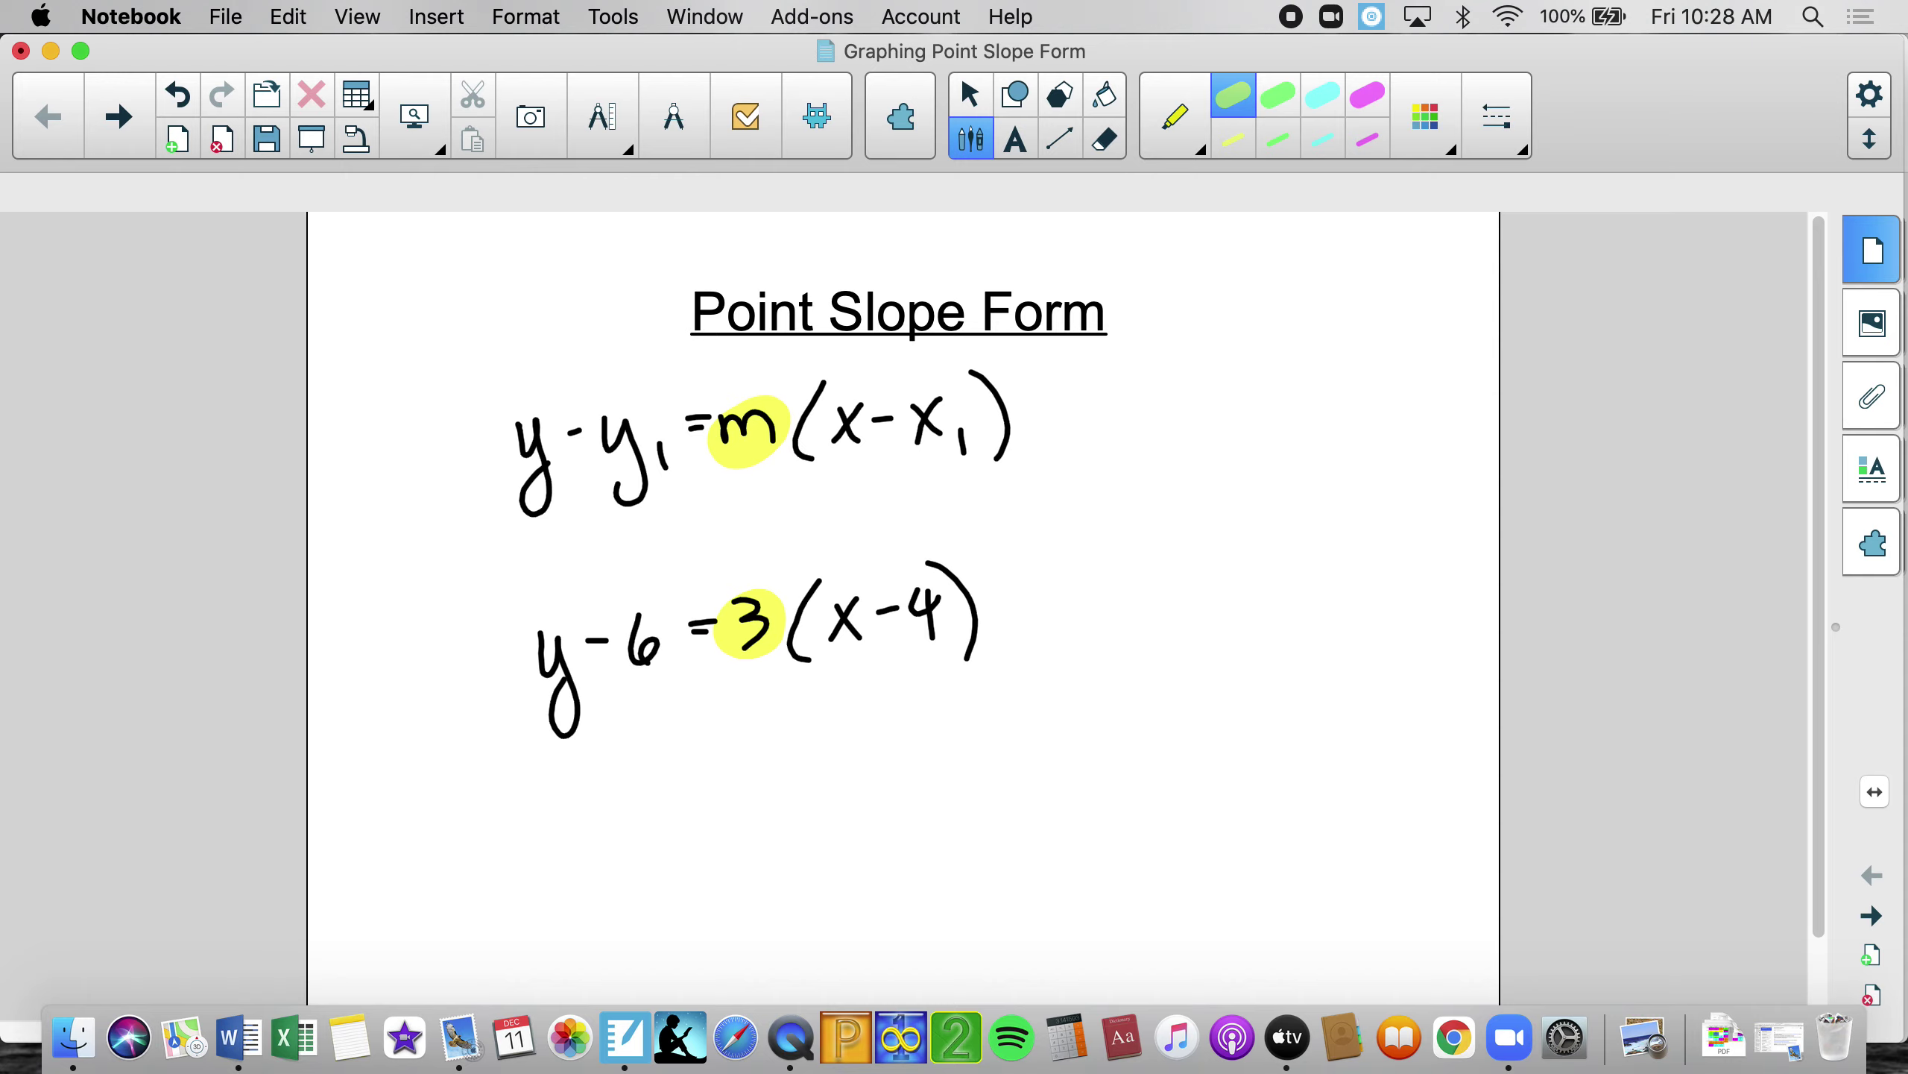
left_click(1233, 140)
mouse_move(741, 476)
left_mouse_down()
mouse_move(741, 549)
mouse_move(762, 535)
left_mouse_up()
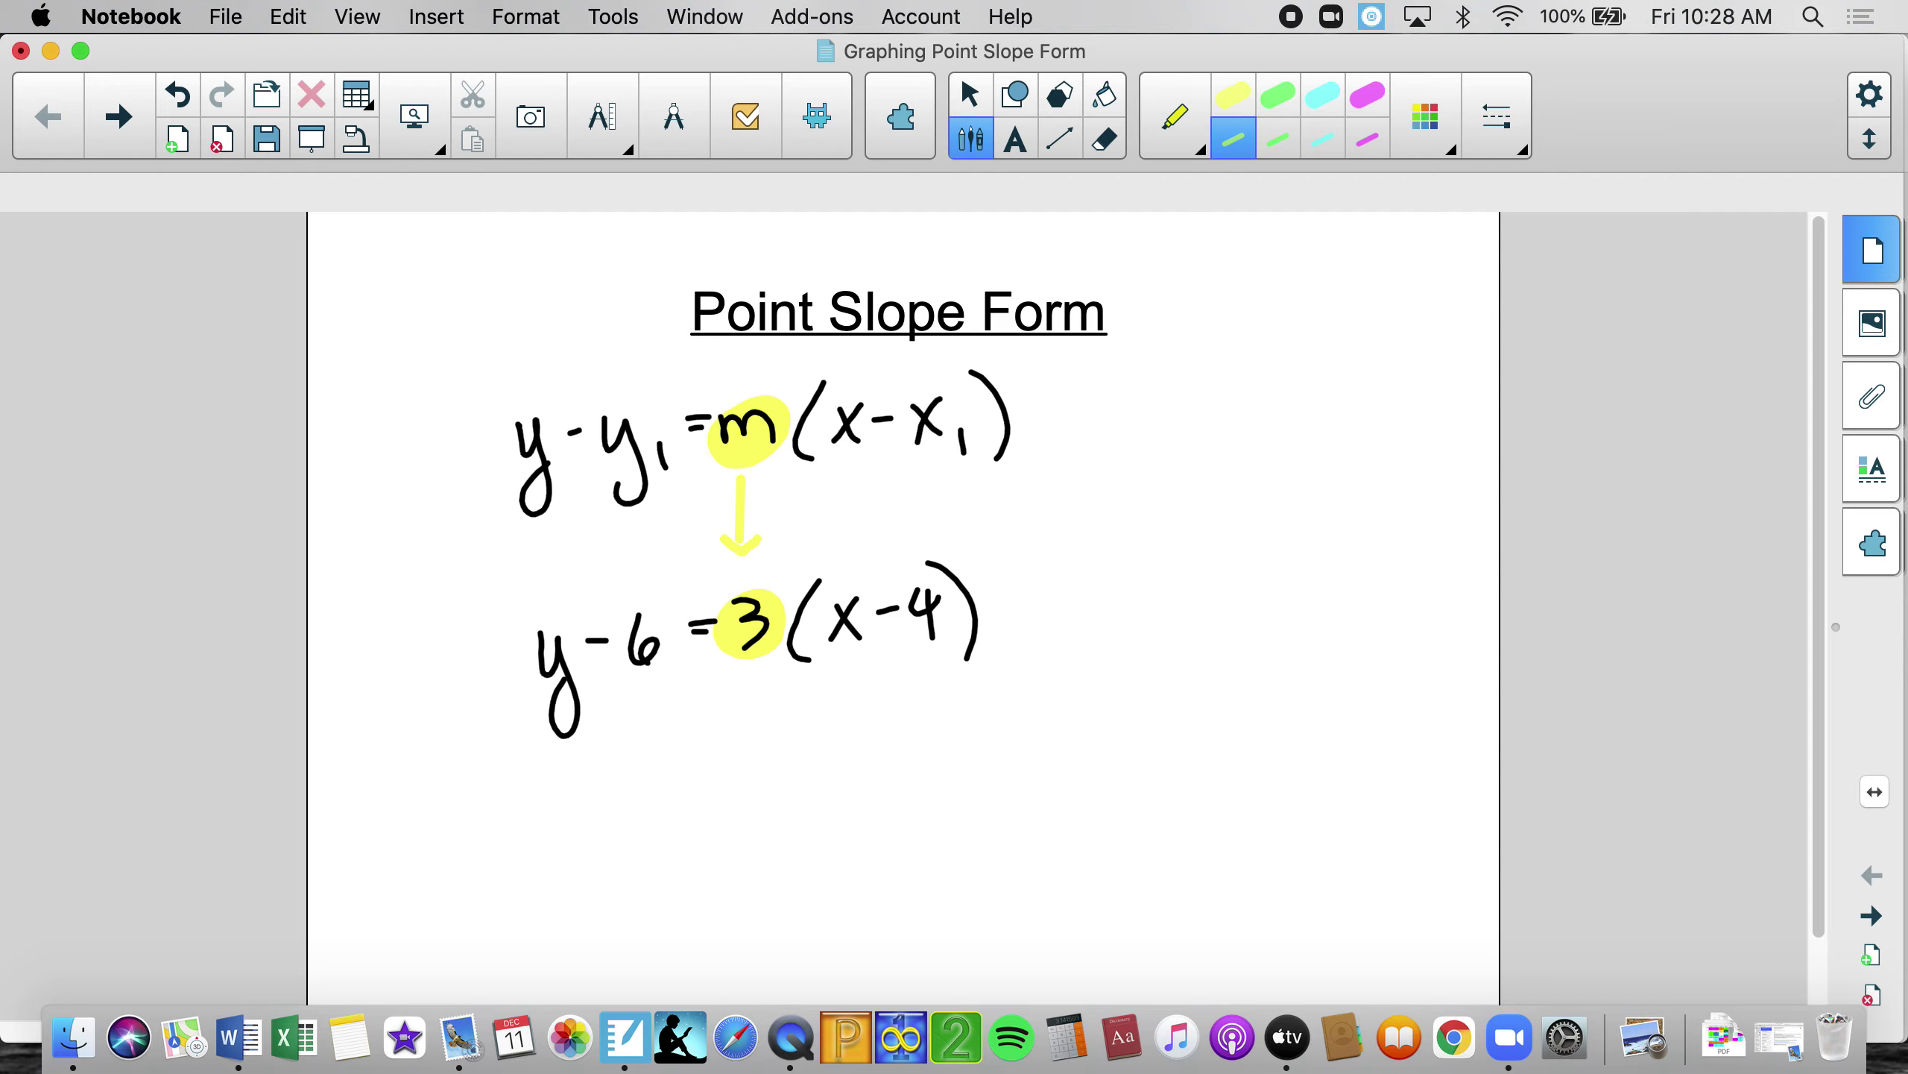
Switch back to the pen and write 'slope = 3' beside the example.
left_click(1199, 149)
left_click(1138, 208)
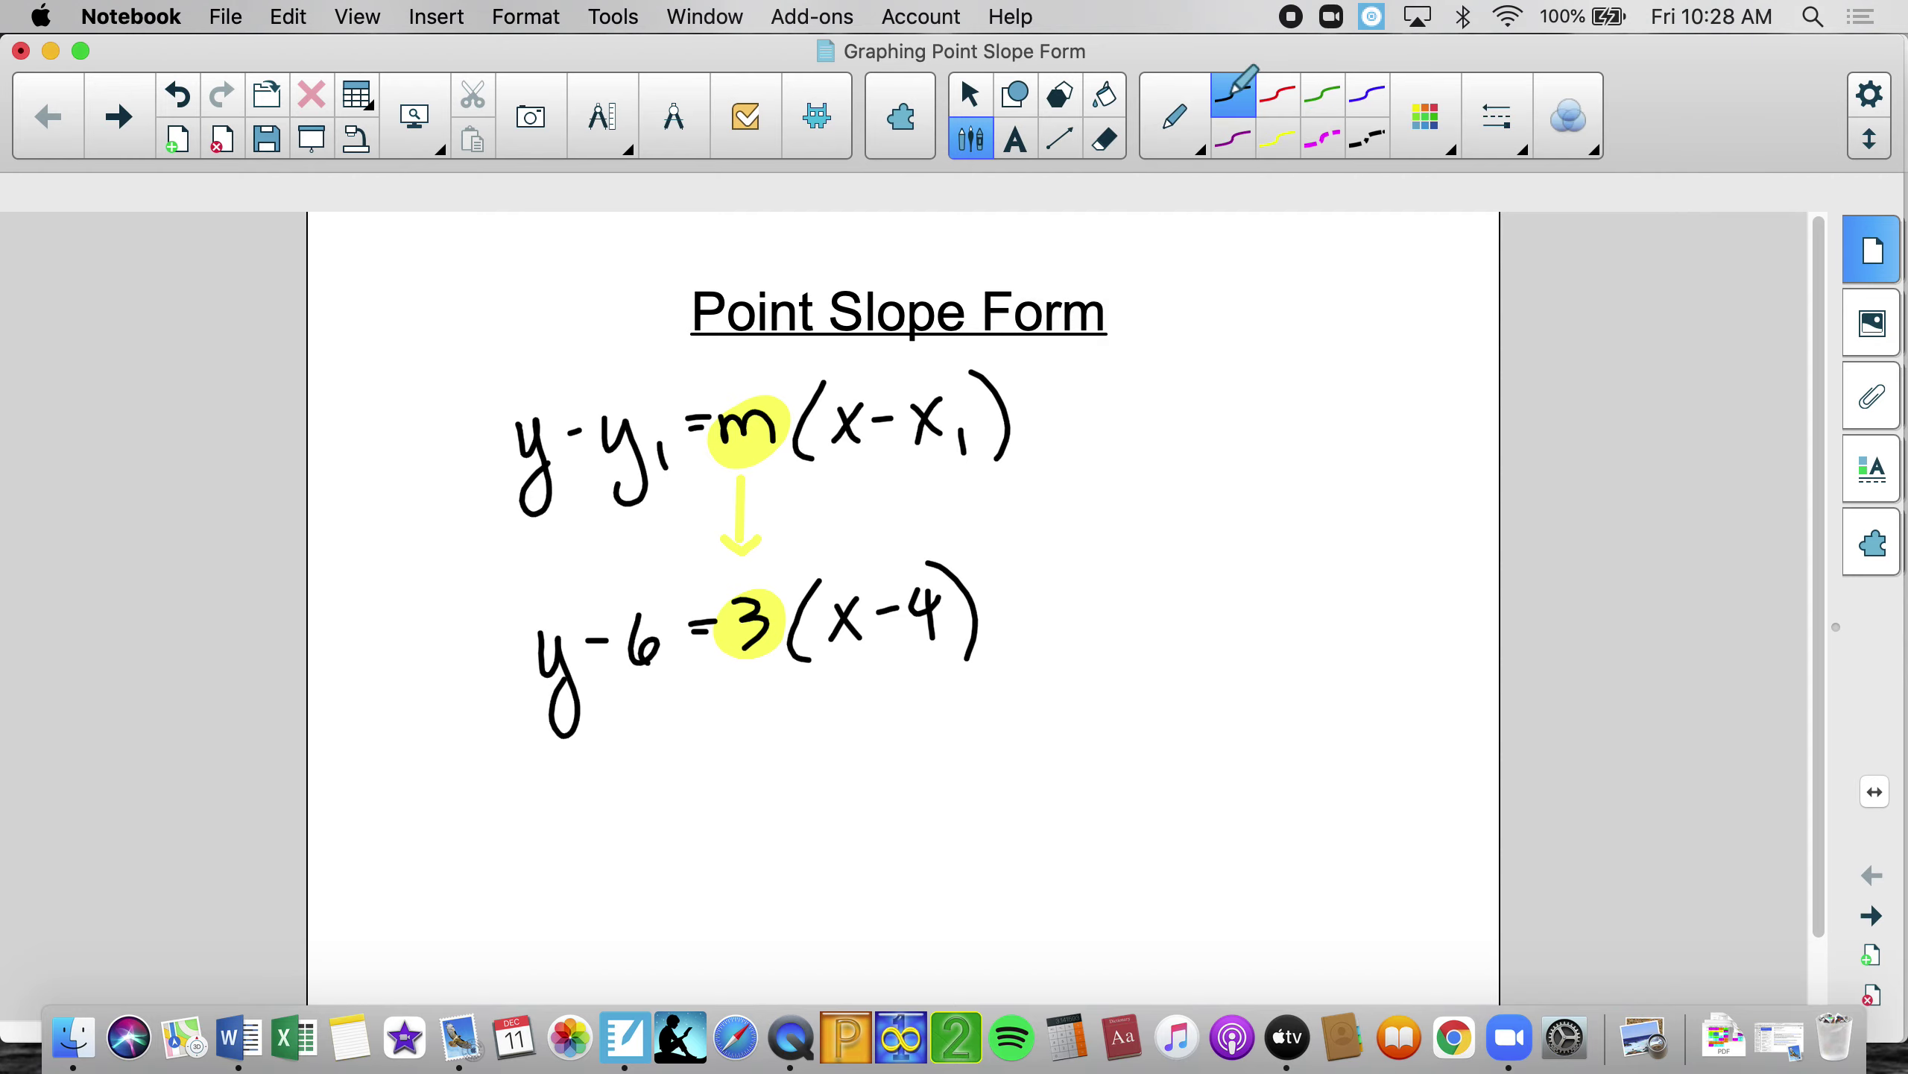
left_click_drag(1204, 574, 1164, 611)
mouse_move(1208, 560)
left_mouse_down()
mouse_move(1177, 612)
mouse_move(1237, 582)
left_mouse_up()
mouse_move(1226, 591)
left_mouse_down()
mouse_move(1246, 638)
mouse_move(1266, 587)
left_mouse_up()
mouse_move(1251, 594)
left_mouse_down()
mouse_move(1277, 572)
mouse_move(1286, 594)
left_mouse_up()
mouse_move(1302, 574)
left_mouse_down()
mouse_move(1346, 545)
mouse_move(1339, 601)
left_mouse_up()
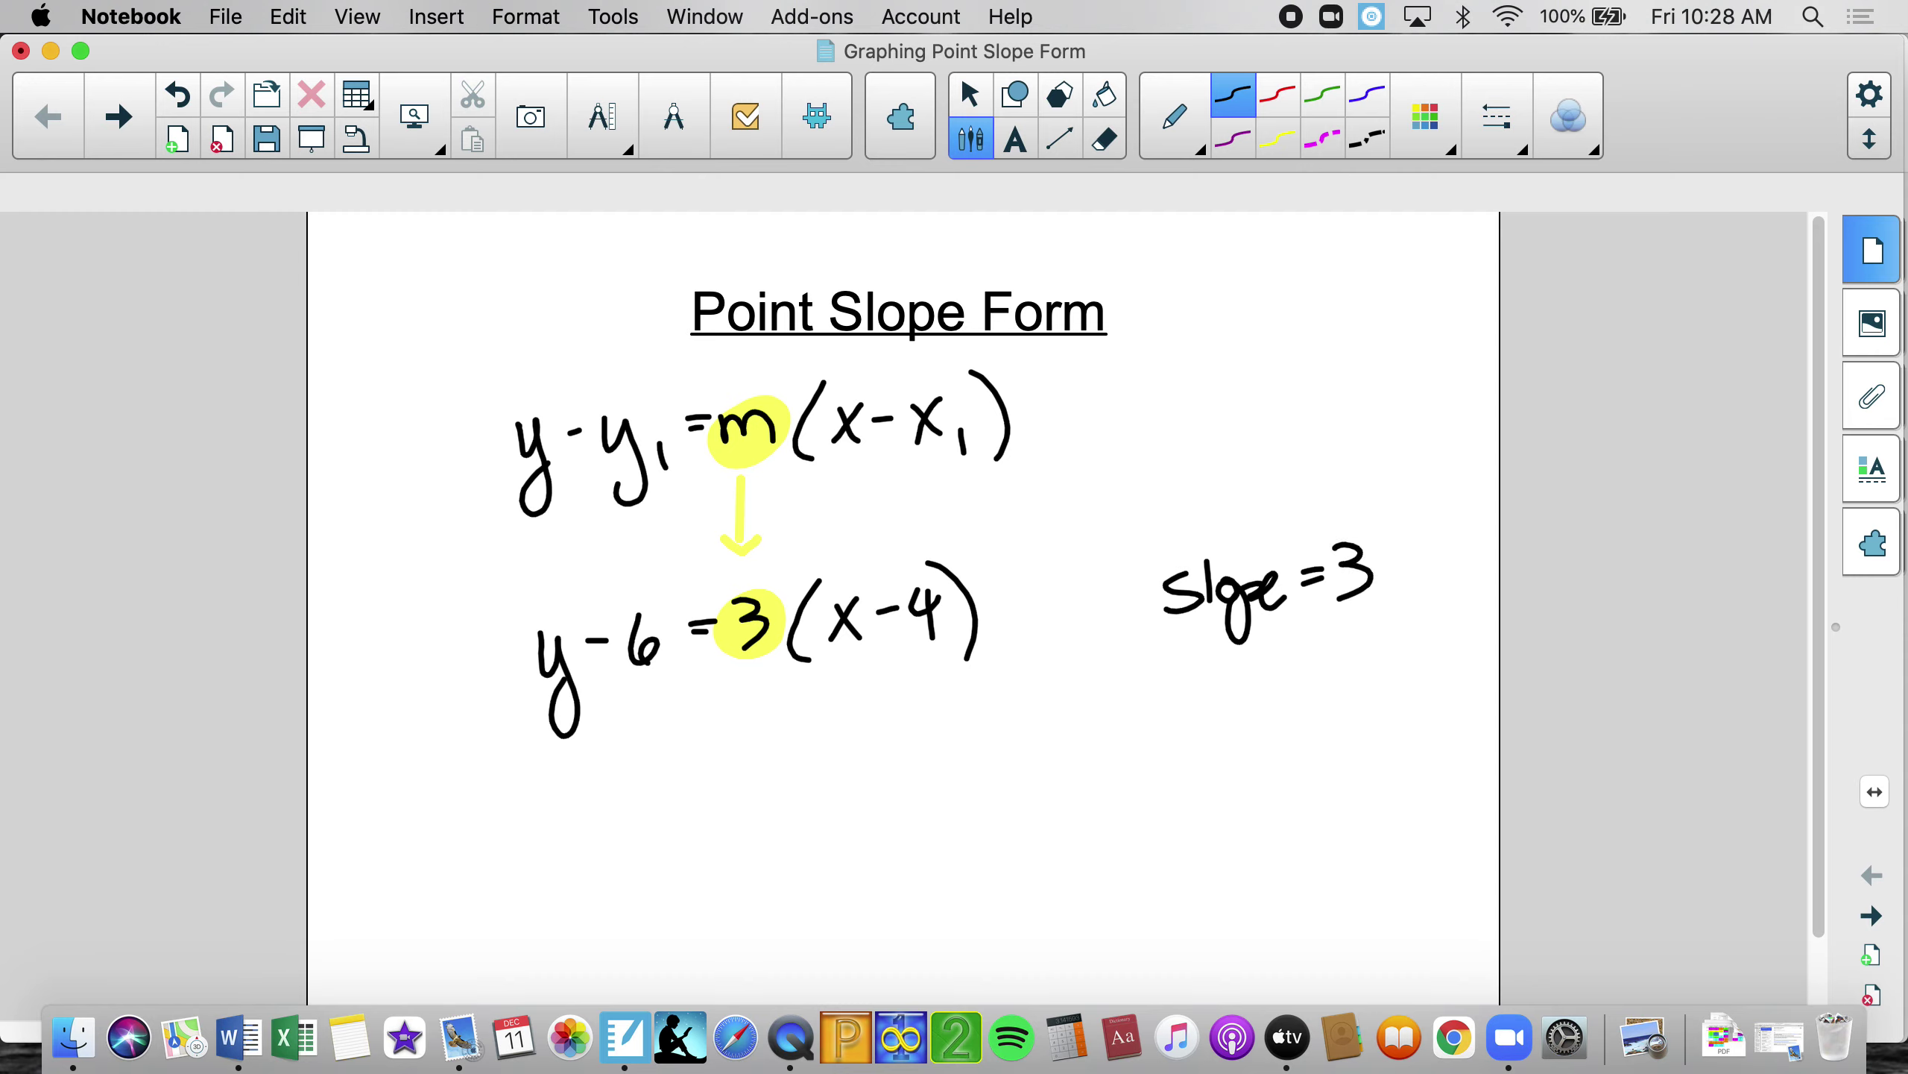
left_click(1181, 128)
Highlight x₁, 4, 6 and y₁ in green.
left_click(1149, 350)
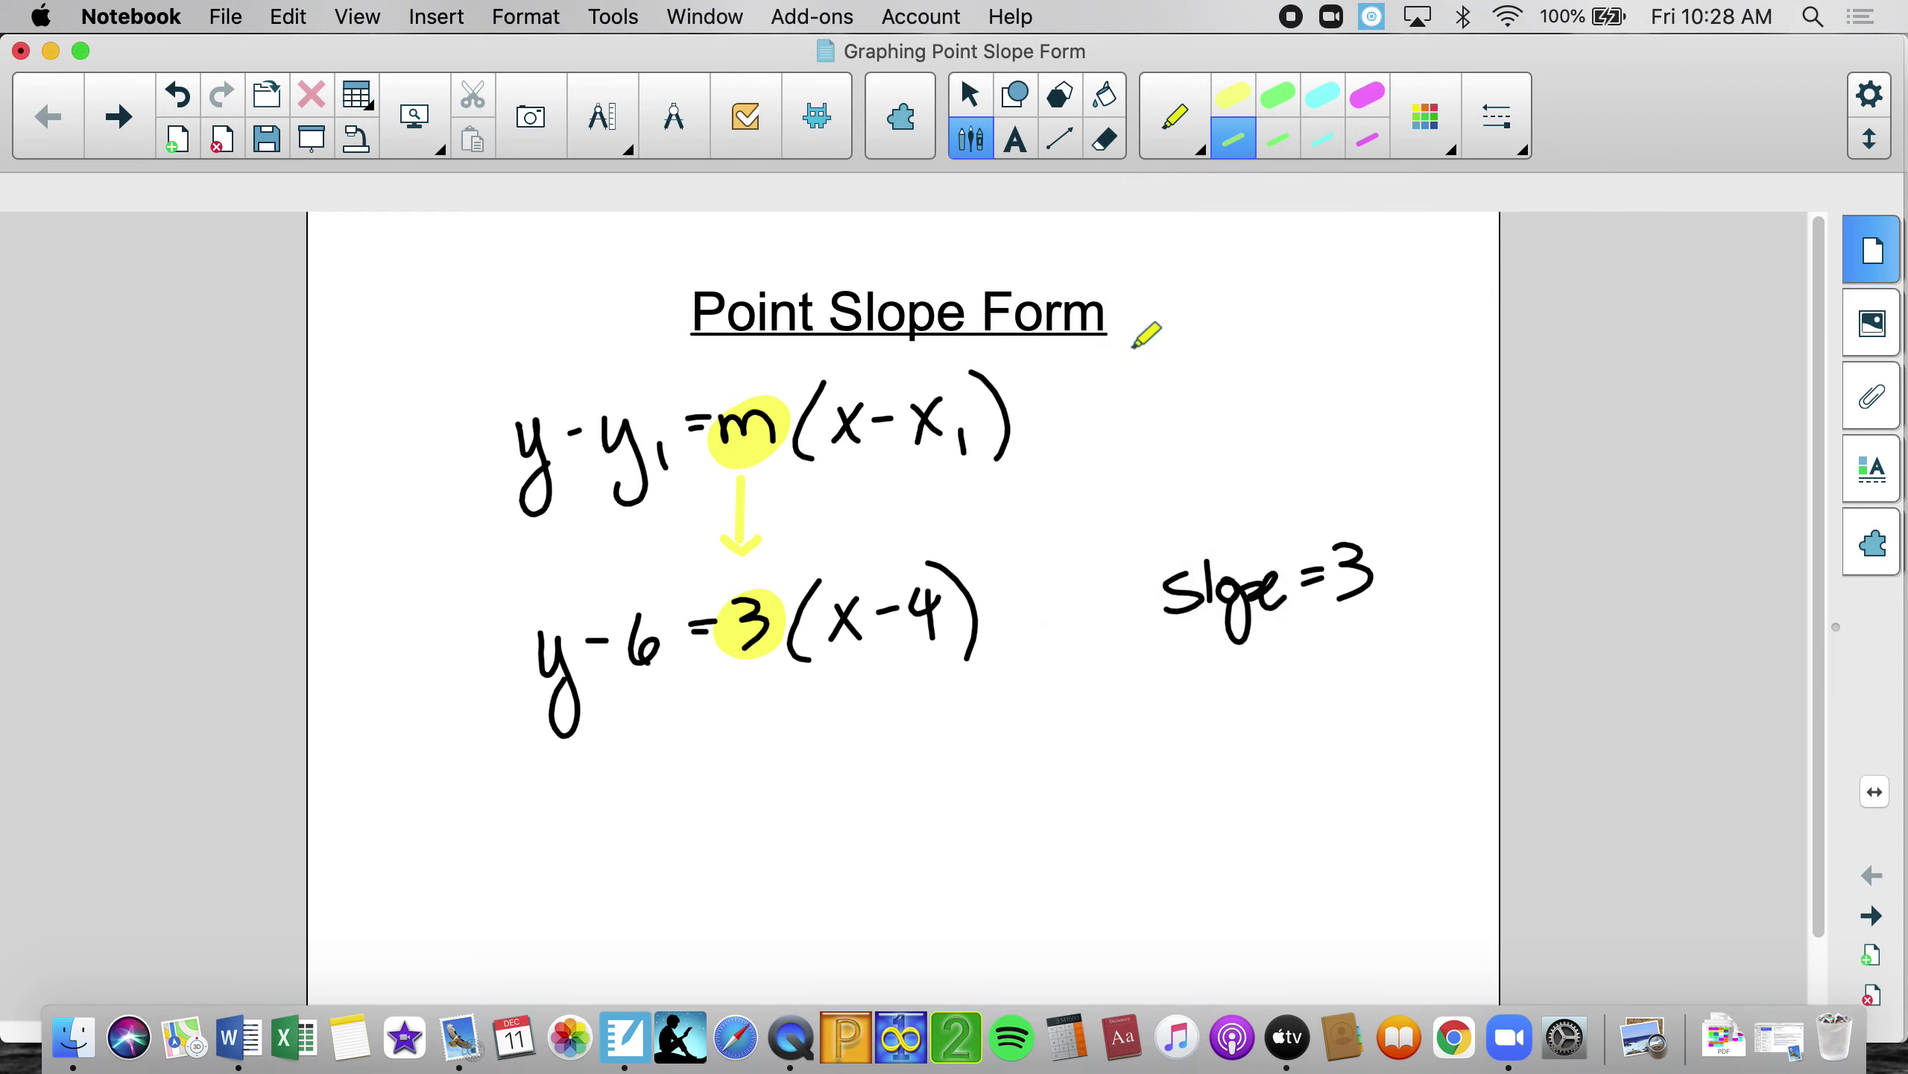
left_click(1322, 96)
left_click(1282, 95)
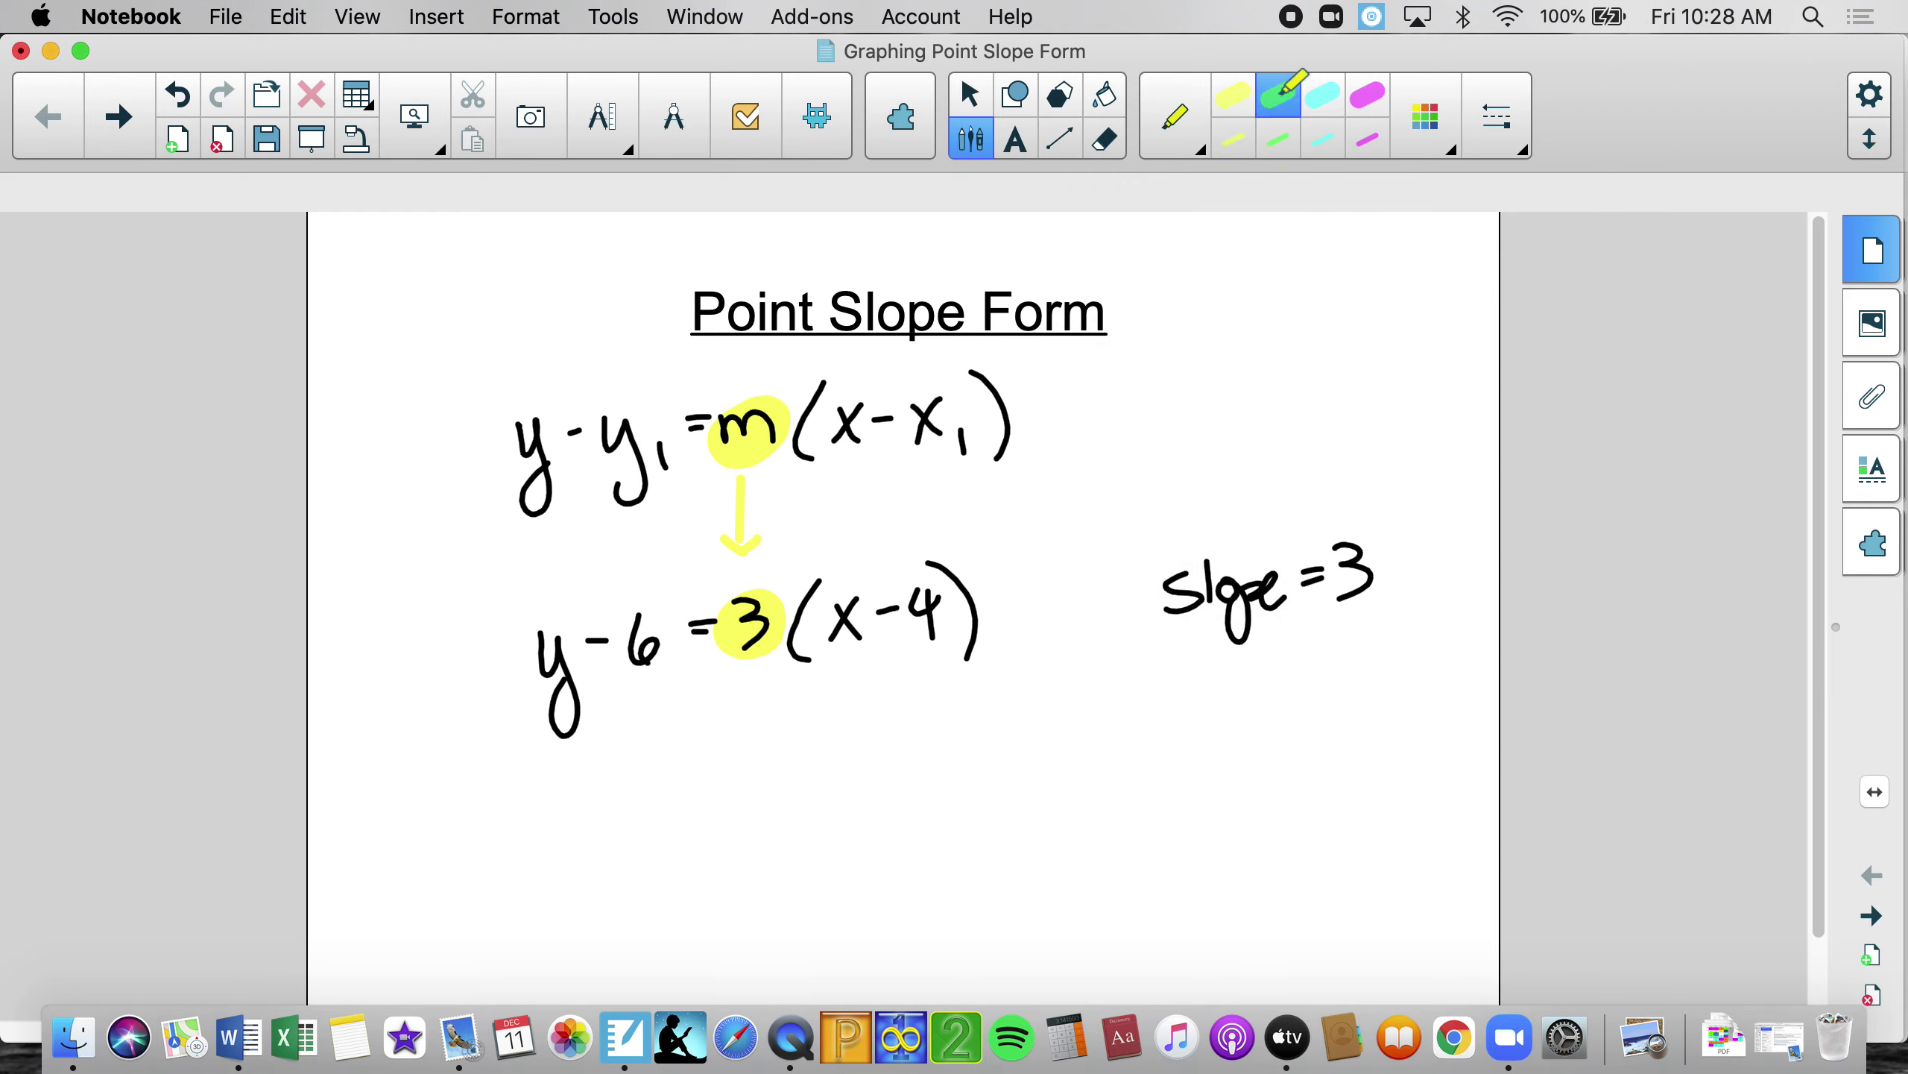
mouse_move(928, 406)
left_mouse_down()
mouse_move(962, 444)
mouse_move(973, 433)
left_mouse_up()
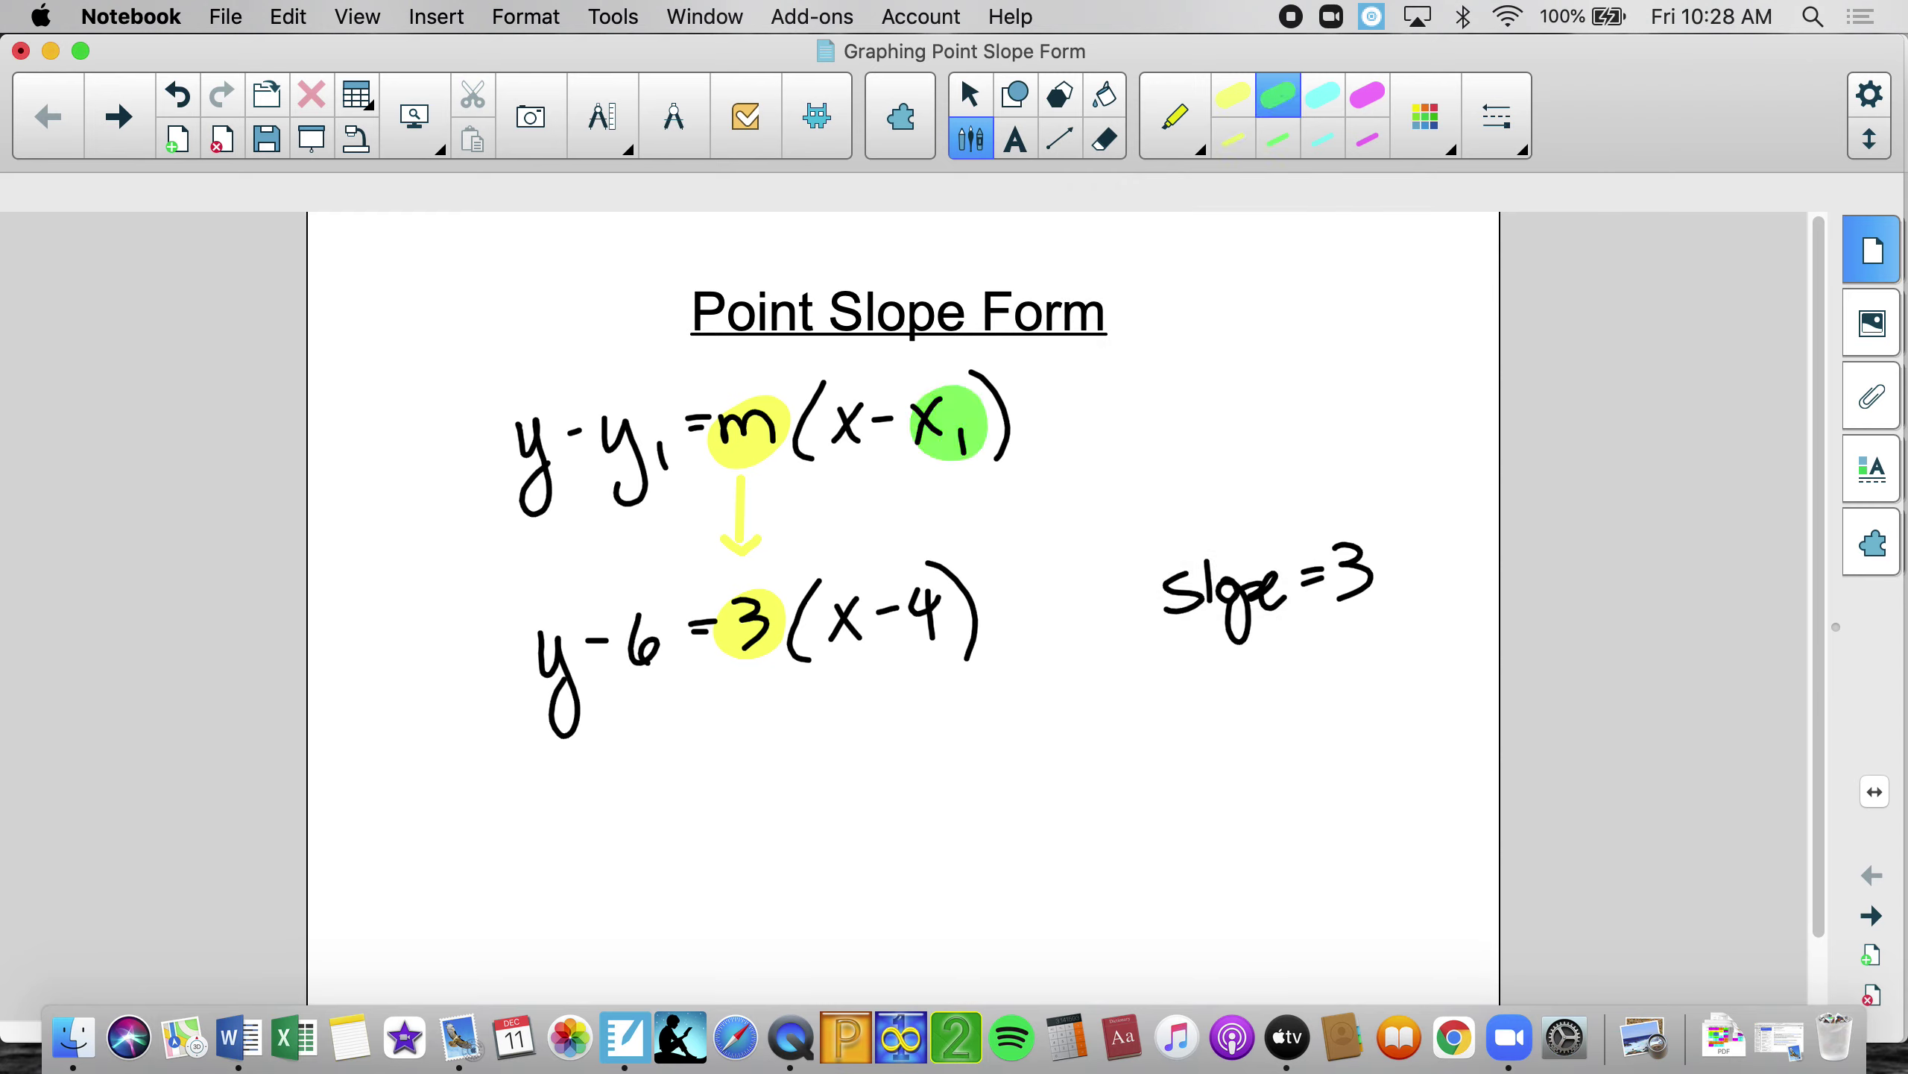
left_click_drag(917, 594, 950, 639)
left_click_drag(624, 617, 662, 661)
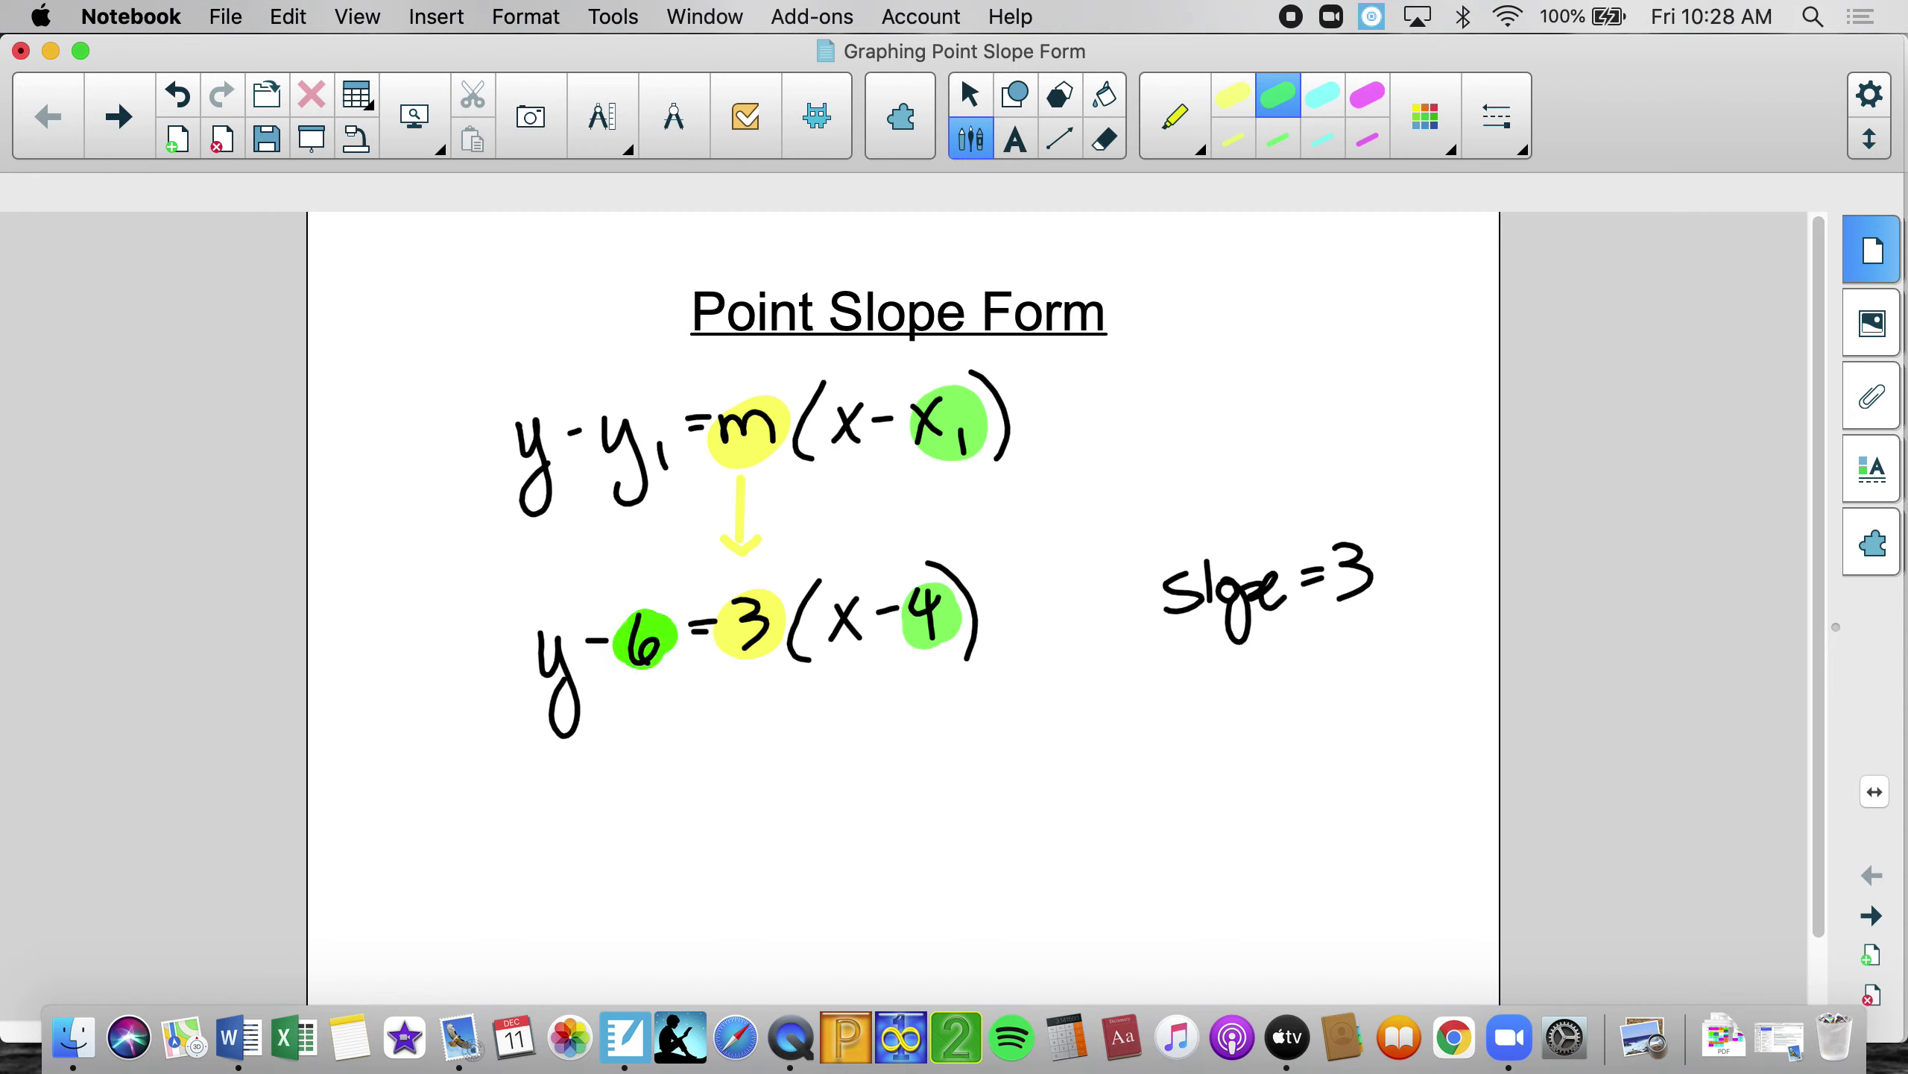
mouse_move(612, 429)
left_mouse_down()
mouse_move(661, 466)
mouse_move(635, 496)
left_mouse_up()
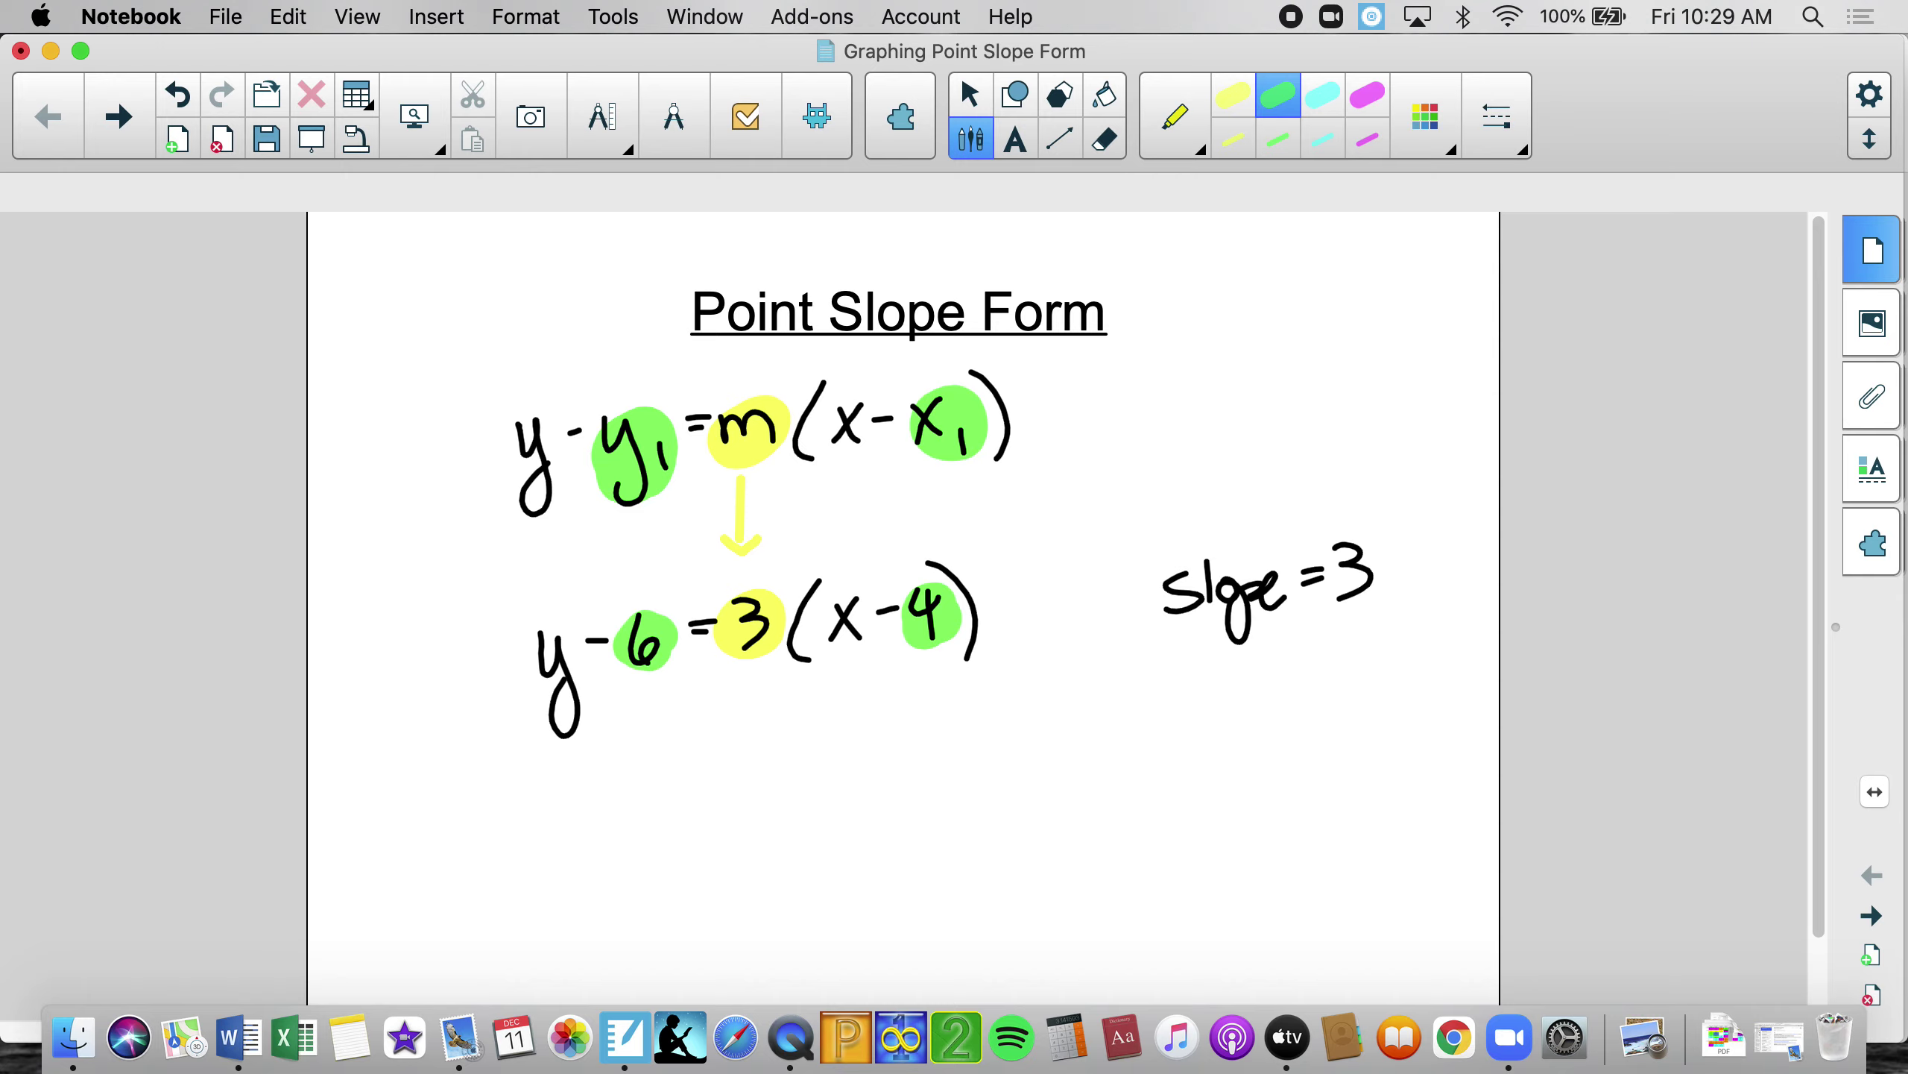
With a thin green pen, double-underline y₁ and x₁, circle their minus signs, and underline 6 and 4.
left_click(1278, 140)
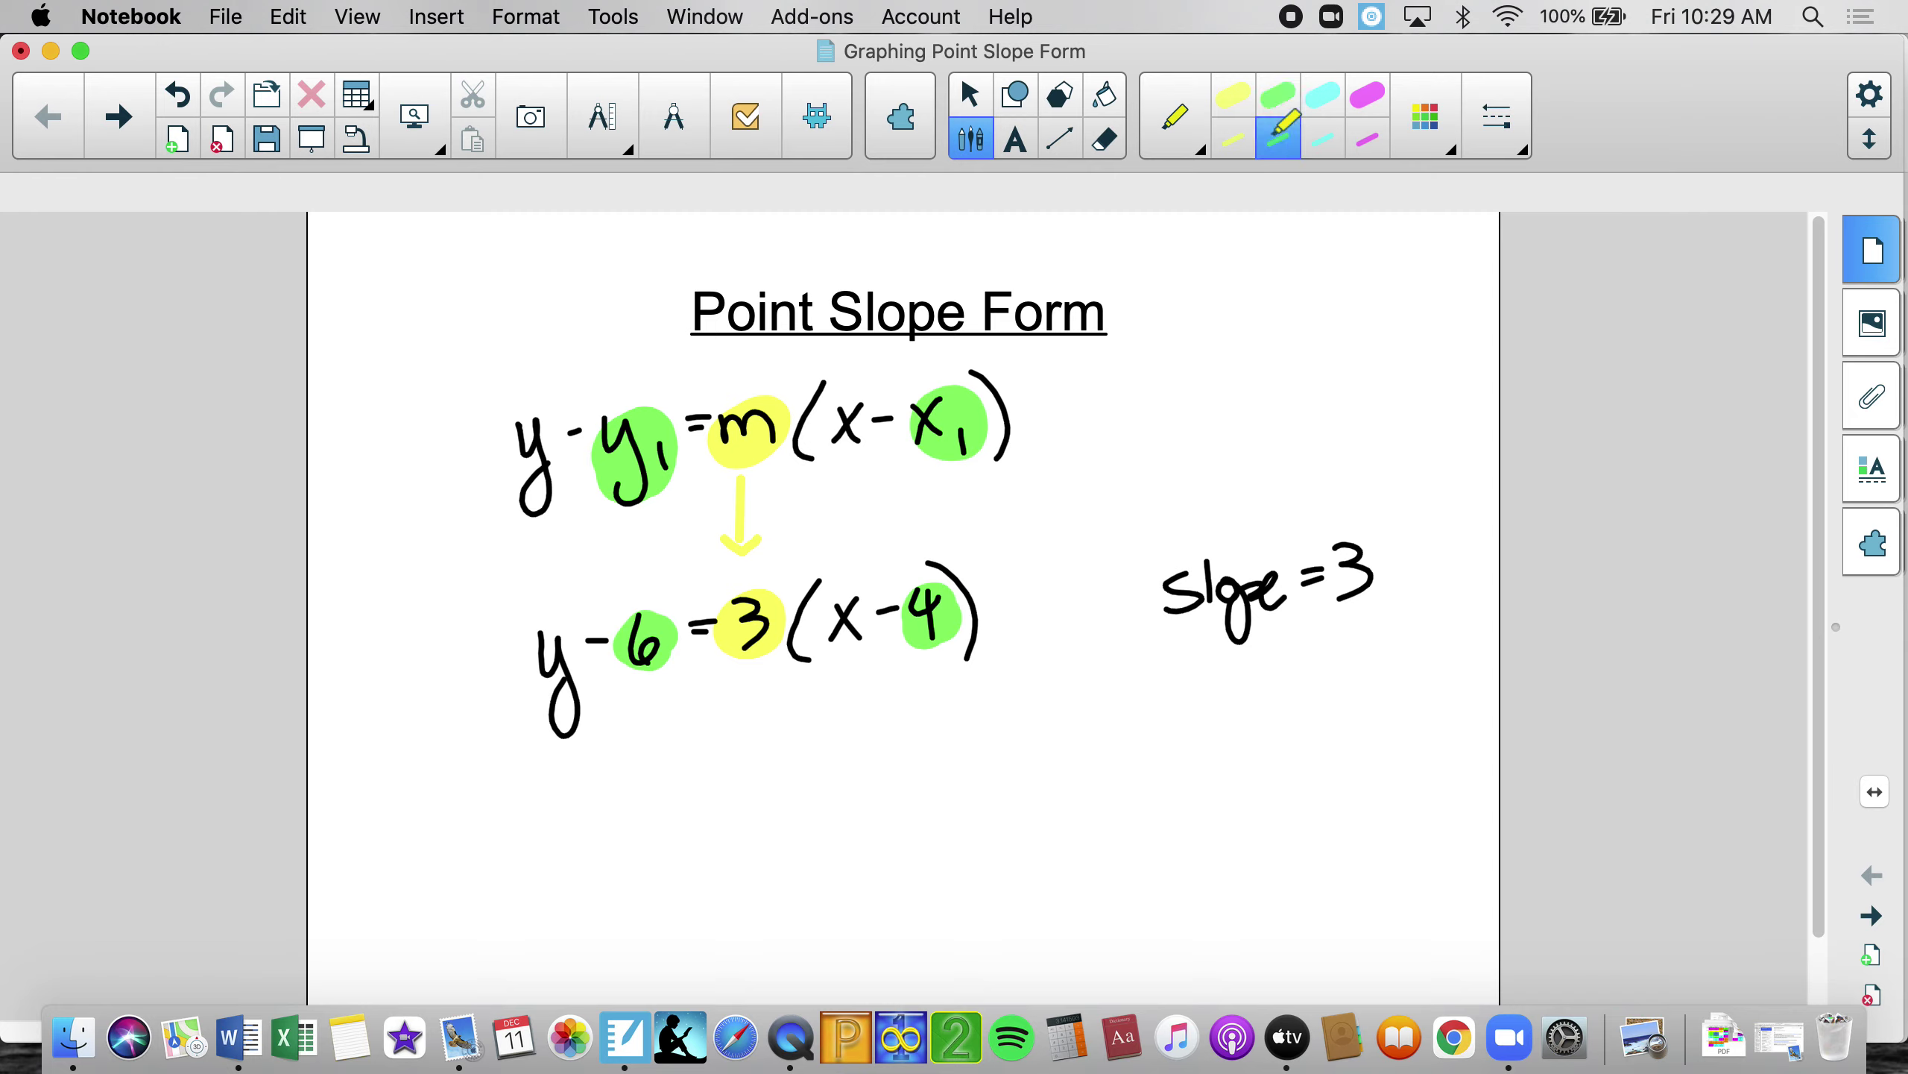
left_click_drag(576, 519, 662, 494)
left_click_drag(575, 538, 661, 511)
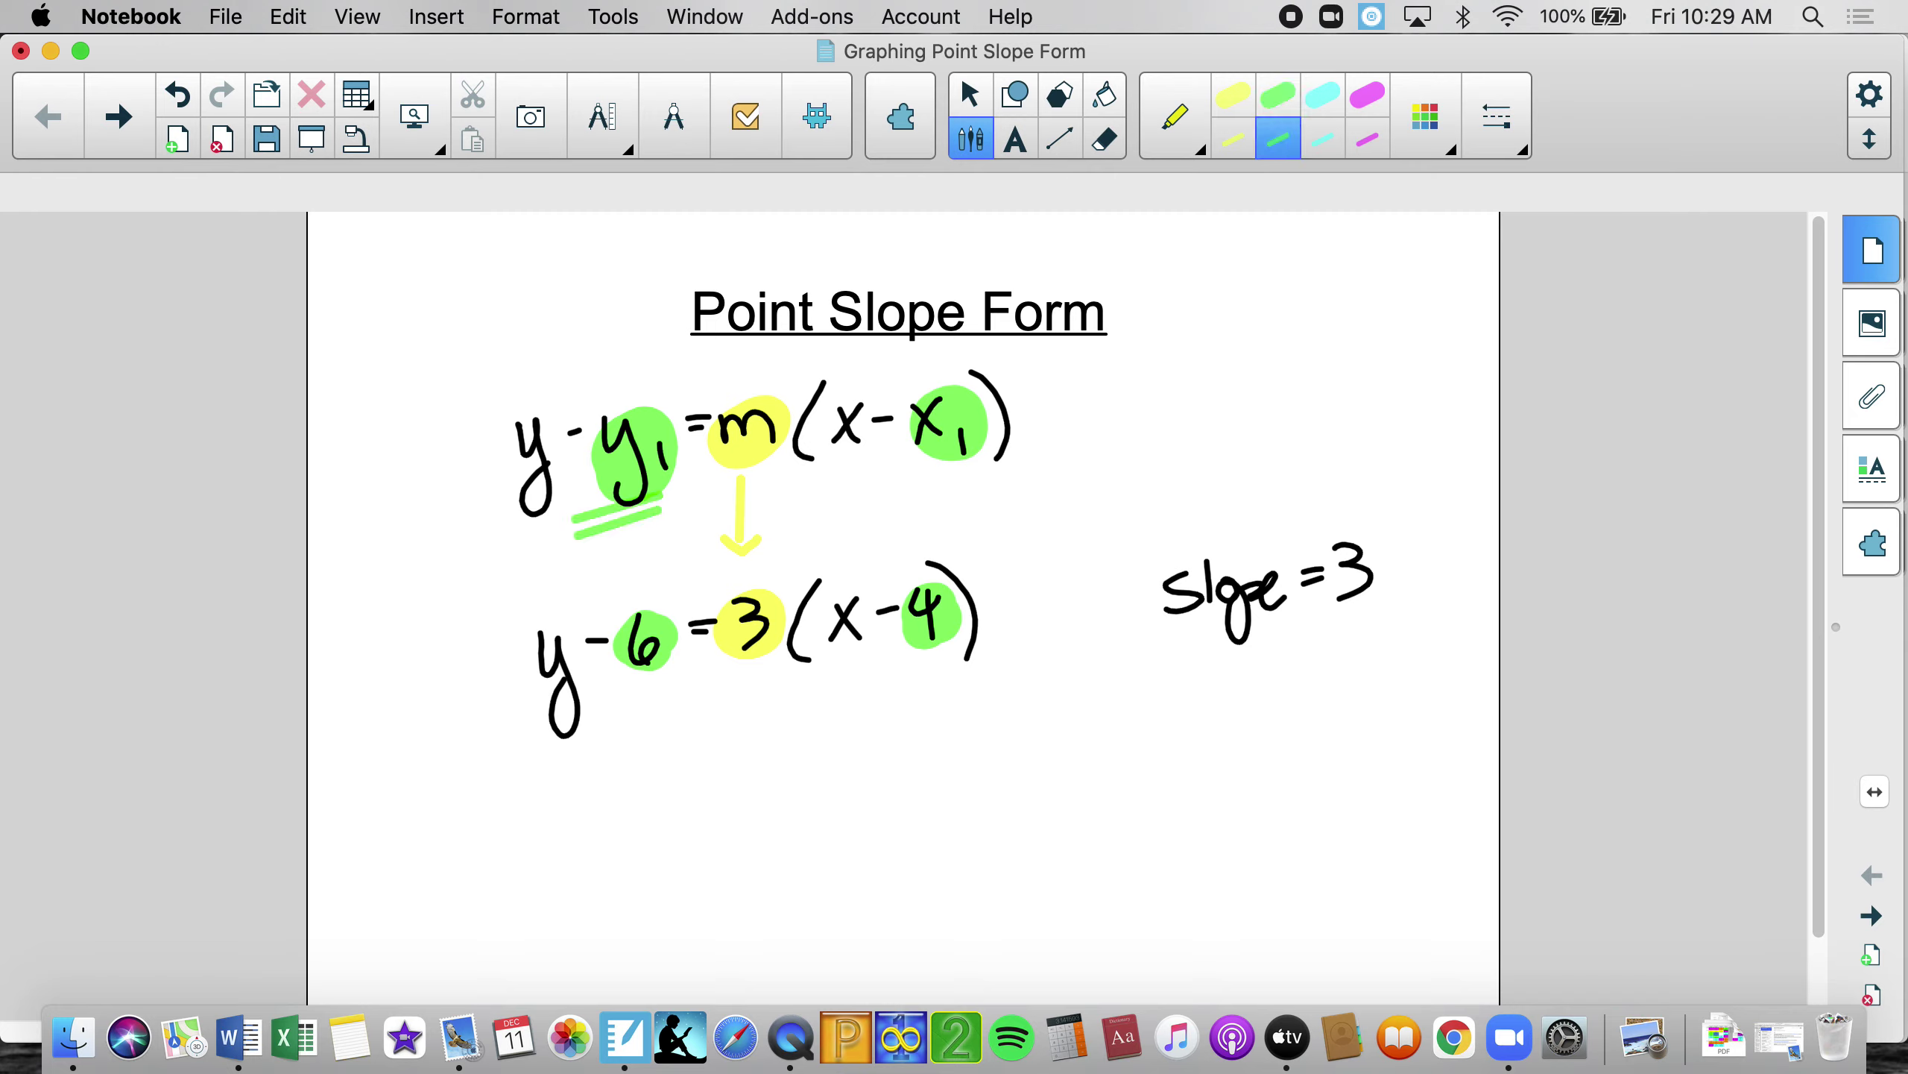
mouse_move(578, 406)
left_mouse_down()
mouse_move(552, 449)
mouse_move(577, 405)
left_mouse_up()
left_click_drag(900, 478, 975, 466)
left_click_drag(900, 498, 973, 485)
mouse_move(886, 398)
left_mouse_down()
mouse_move(862, 410)
mouse_move(885, 398)
left_mouse_up()
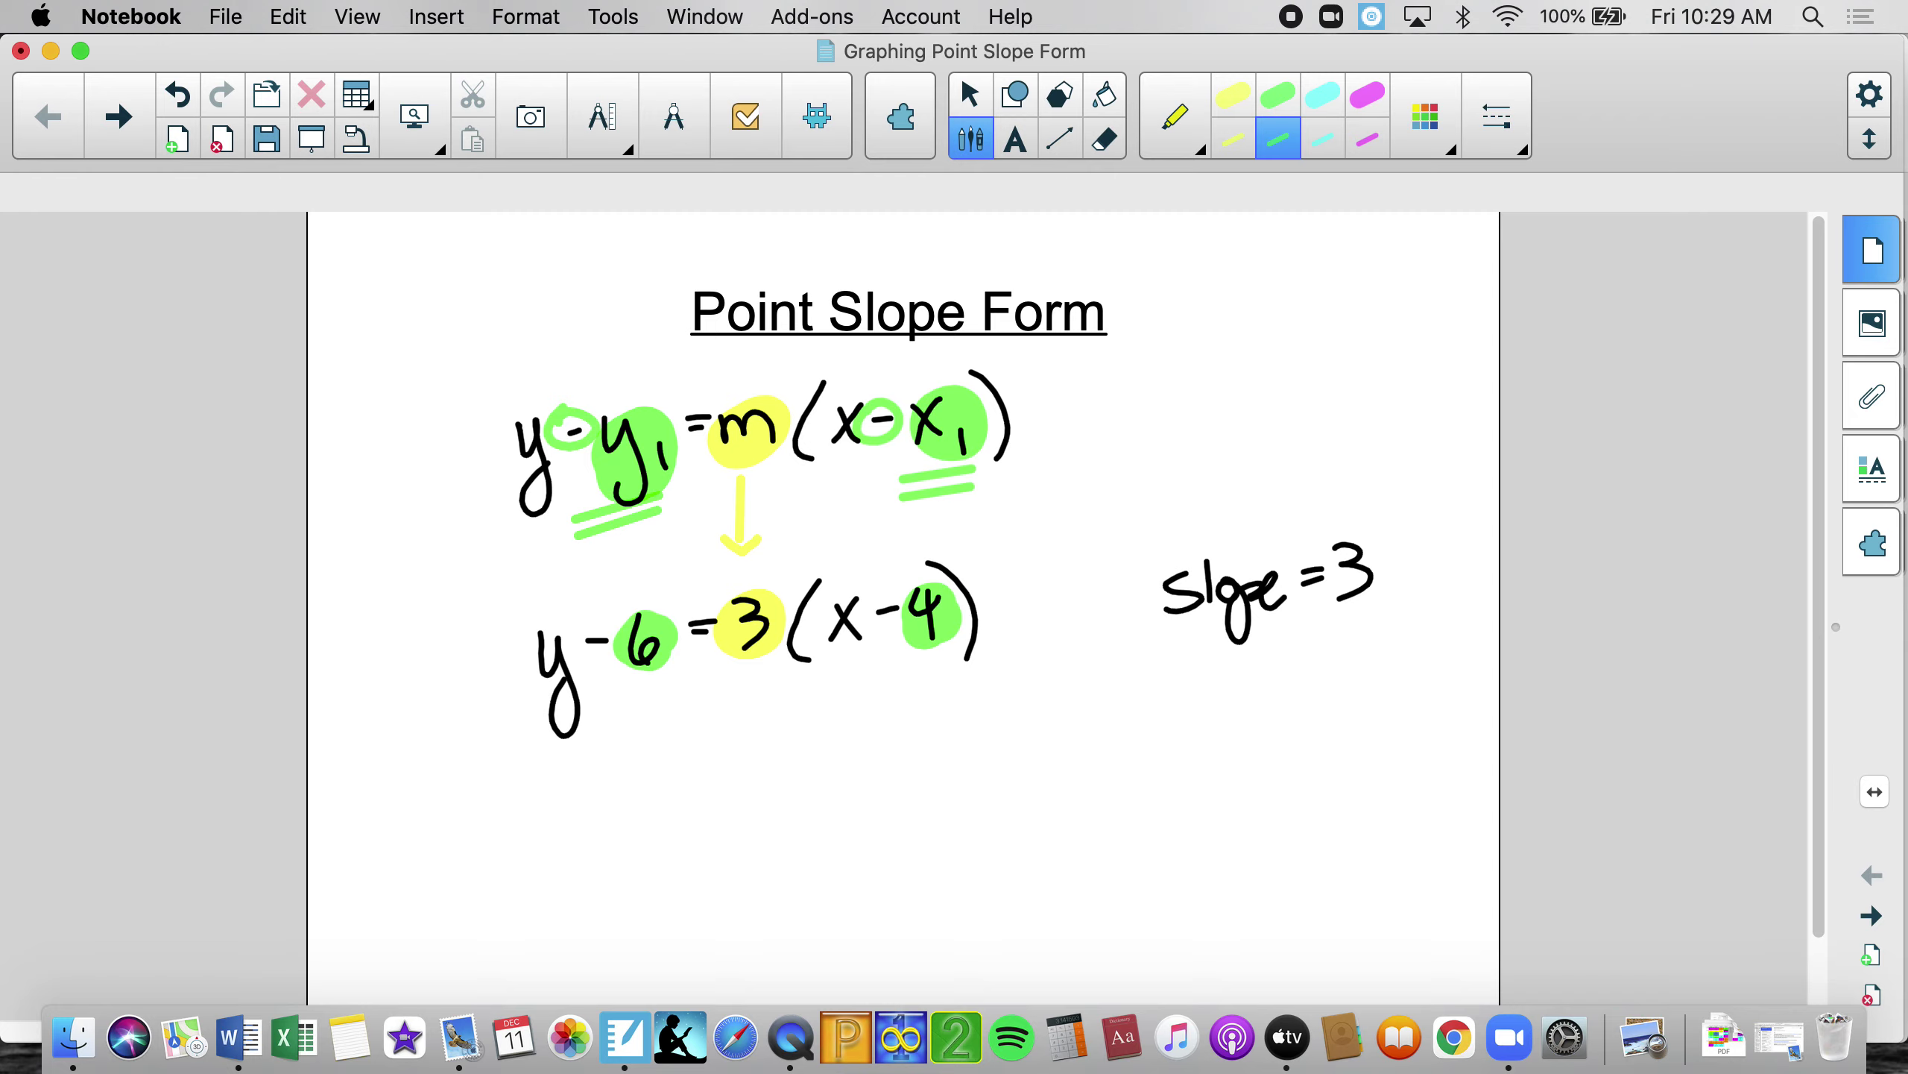
left_click_drag(593, 704, 660, 683)
left_click_drag(873, 675, 946, 652)
With the black pen, write notes under the 6 marking y and the 4 marking x.
left_click(1174, 124)
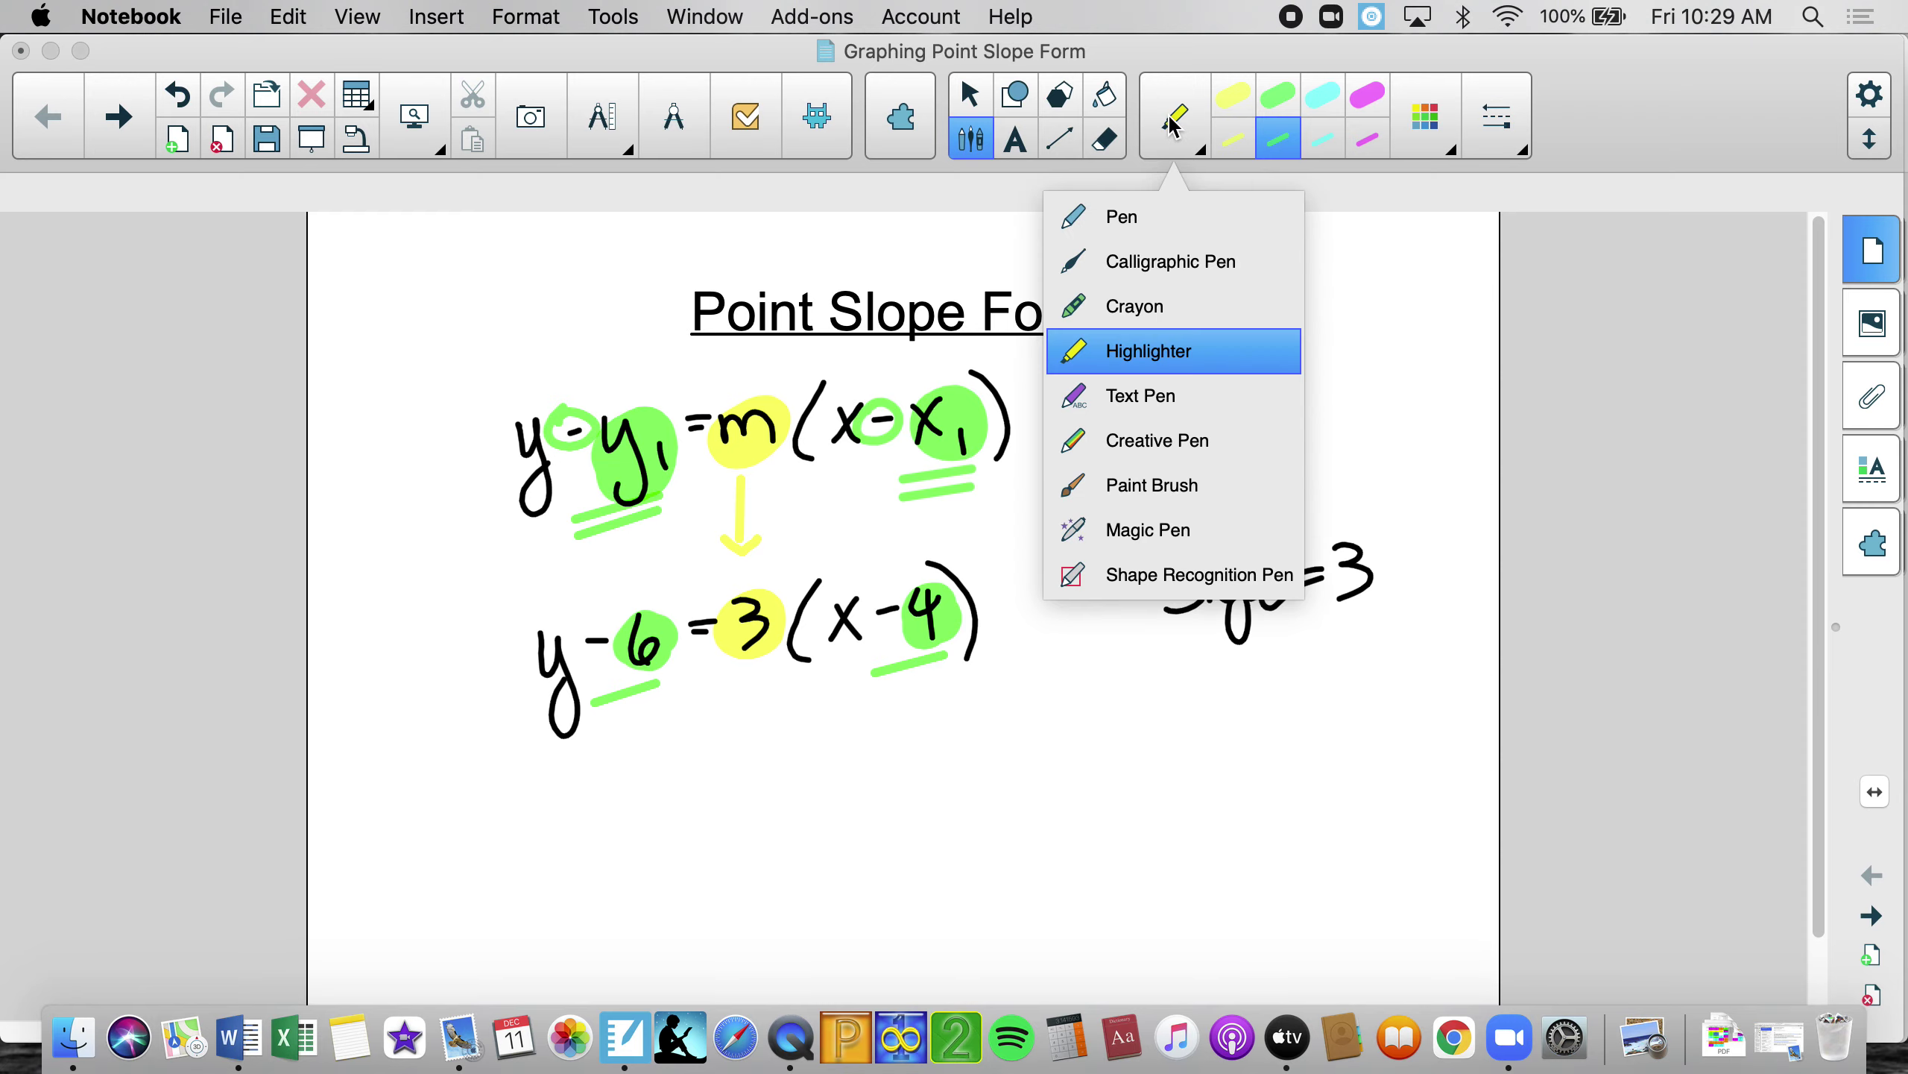
left_click(1131, 212)
mouse_move(610, 739)
left_mouse_down()
mouse_move(627, 775)
mouse_move(635, 732)
mouse_move(678, 740)
mouse_move(669, 768)
left_mouse_up()
mouse_move(879, 692)
left_mouse_down()
mouse_move(930, 718)
mouse_move(964, 701)
left_mouse_up()
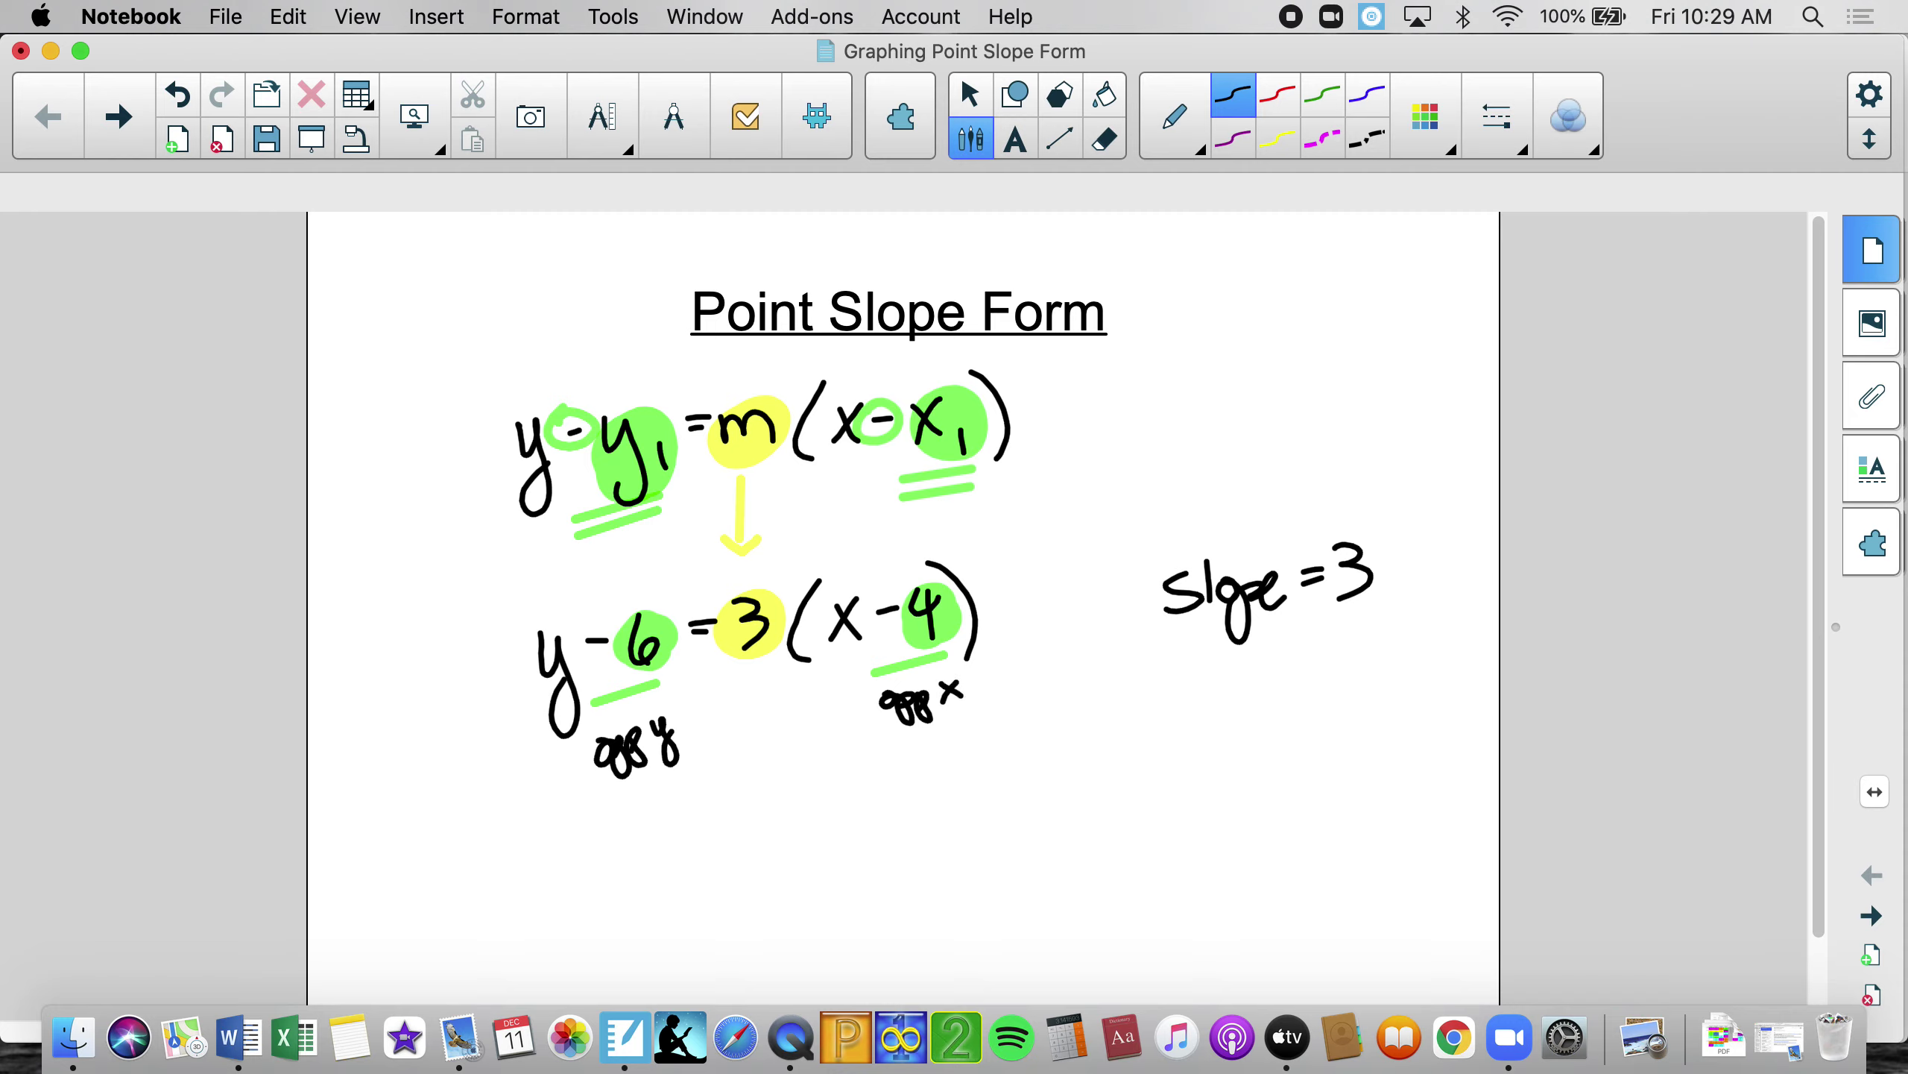
Write 'point (4,6)' below slope = 3 and box both lines.
mouse_move(1111, 726)
left_mouse_down()
mouse_move(1099, 790)
mouse_move(1203, 686)
mouse_move(1263, 754)
left_mouse_up()
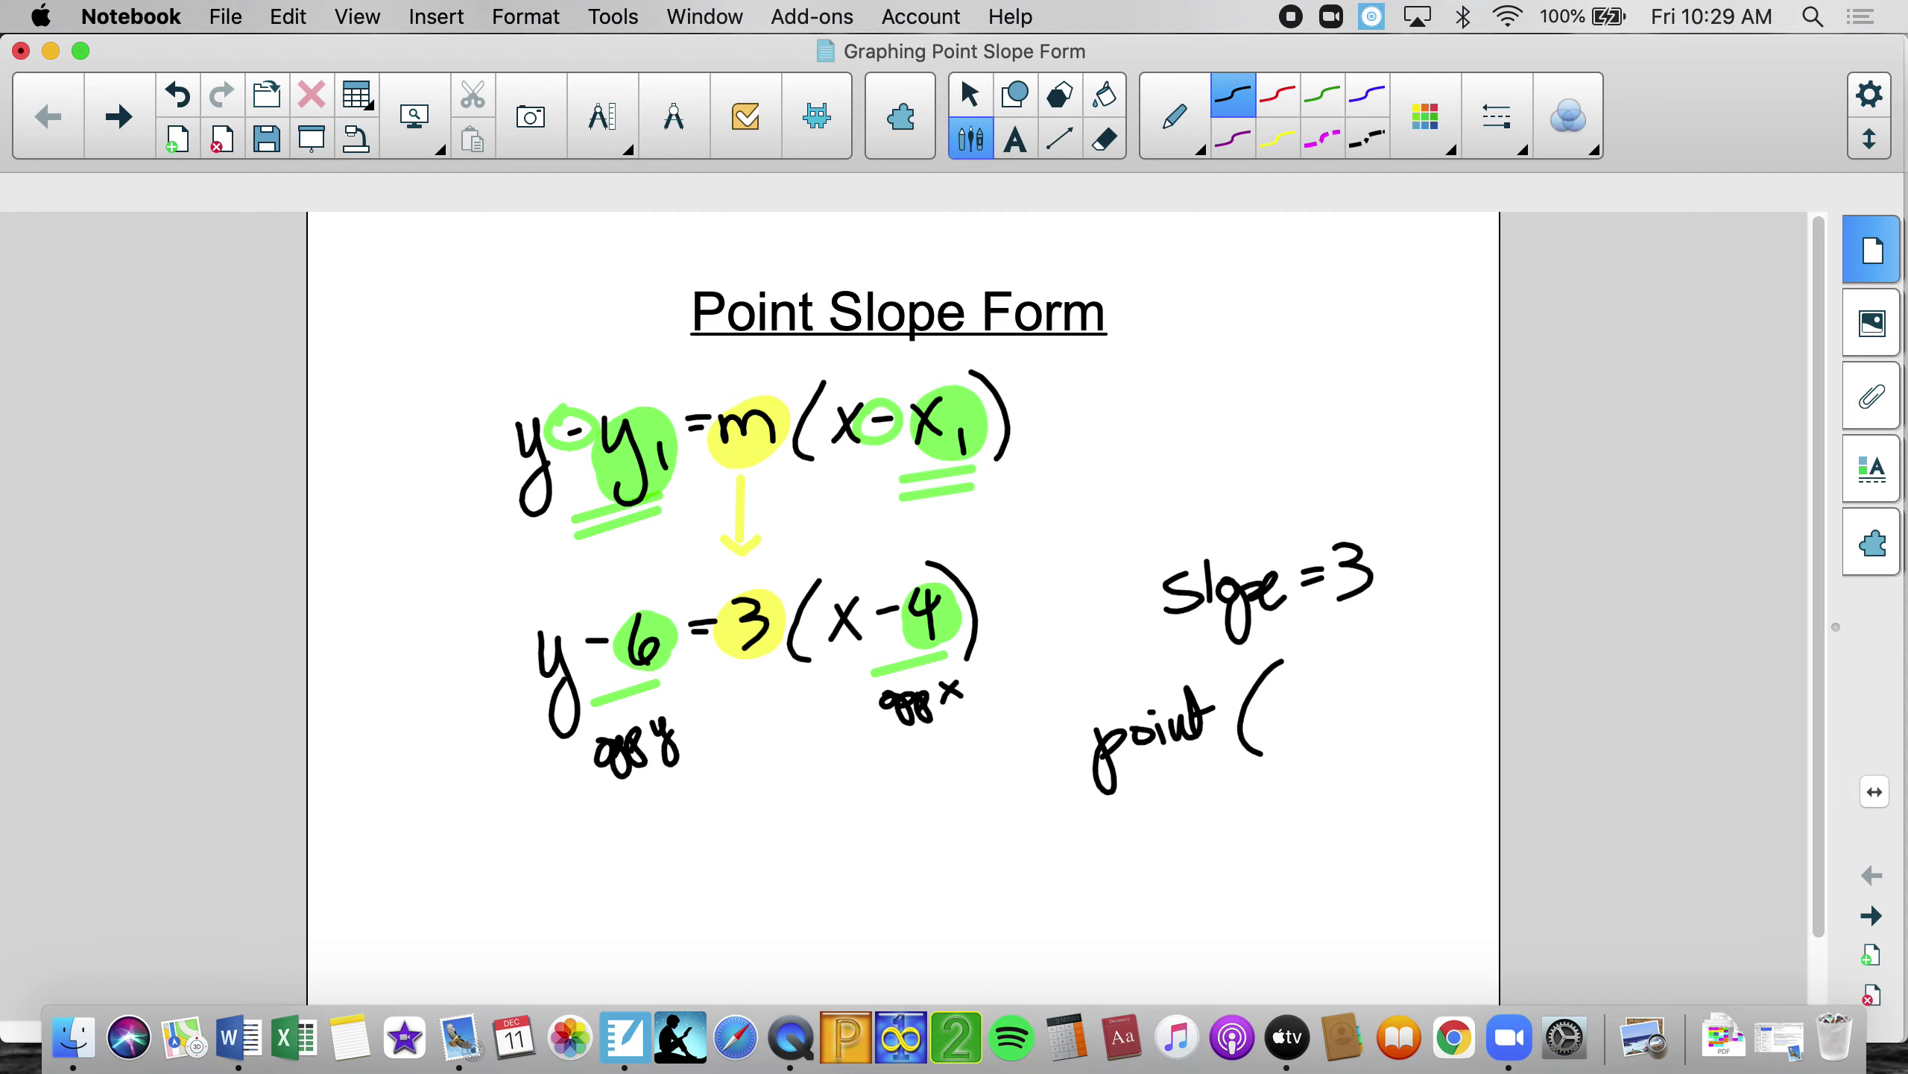
left_click_drag(1288, 681, 1315, 701)
left_click_drag(1301, 678, 1316, 750)
mouse_move(1358, 670)
left_mouse_down()
mouse_move(1344, 716)
mouse_move(1394, 726)
left_mouse_up()
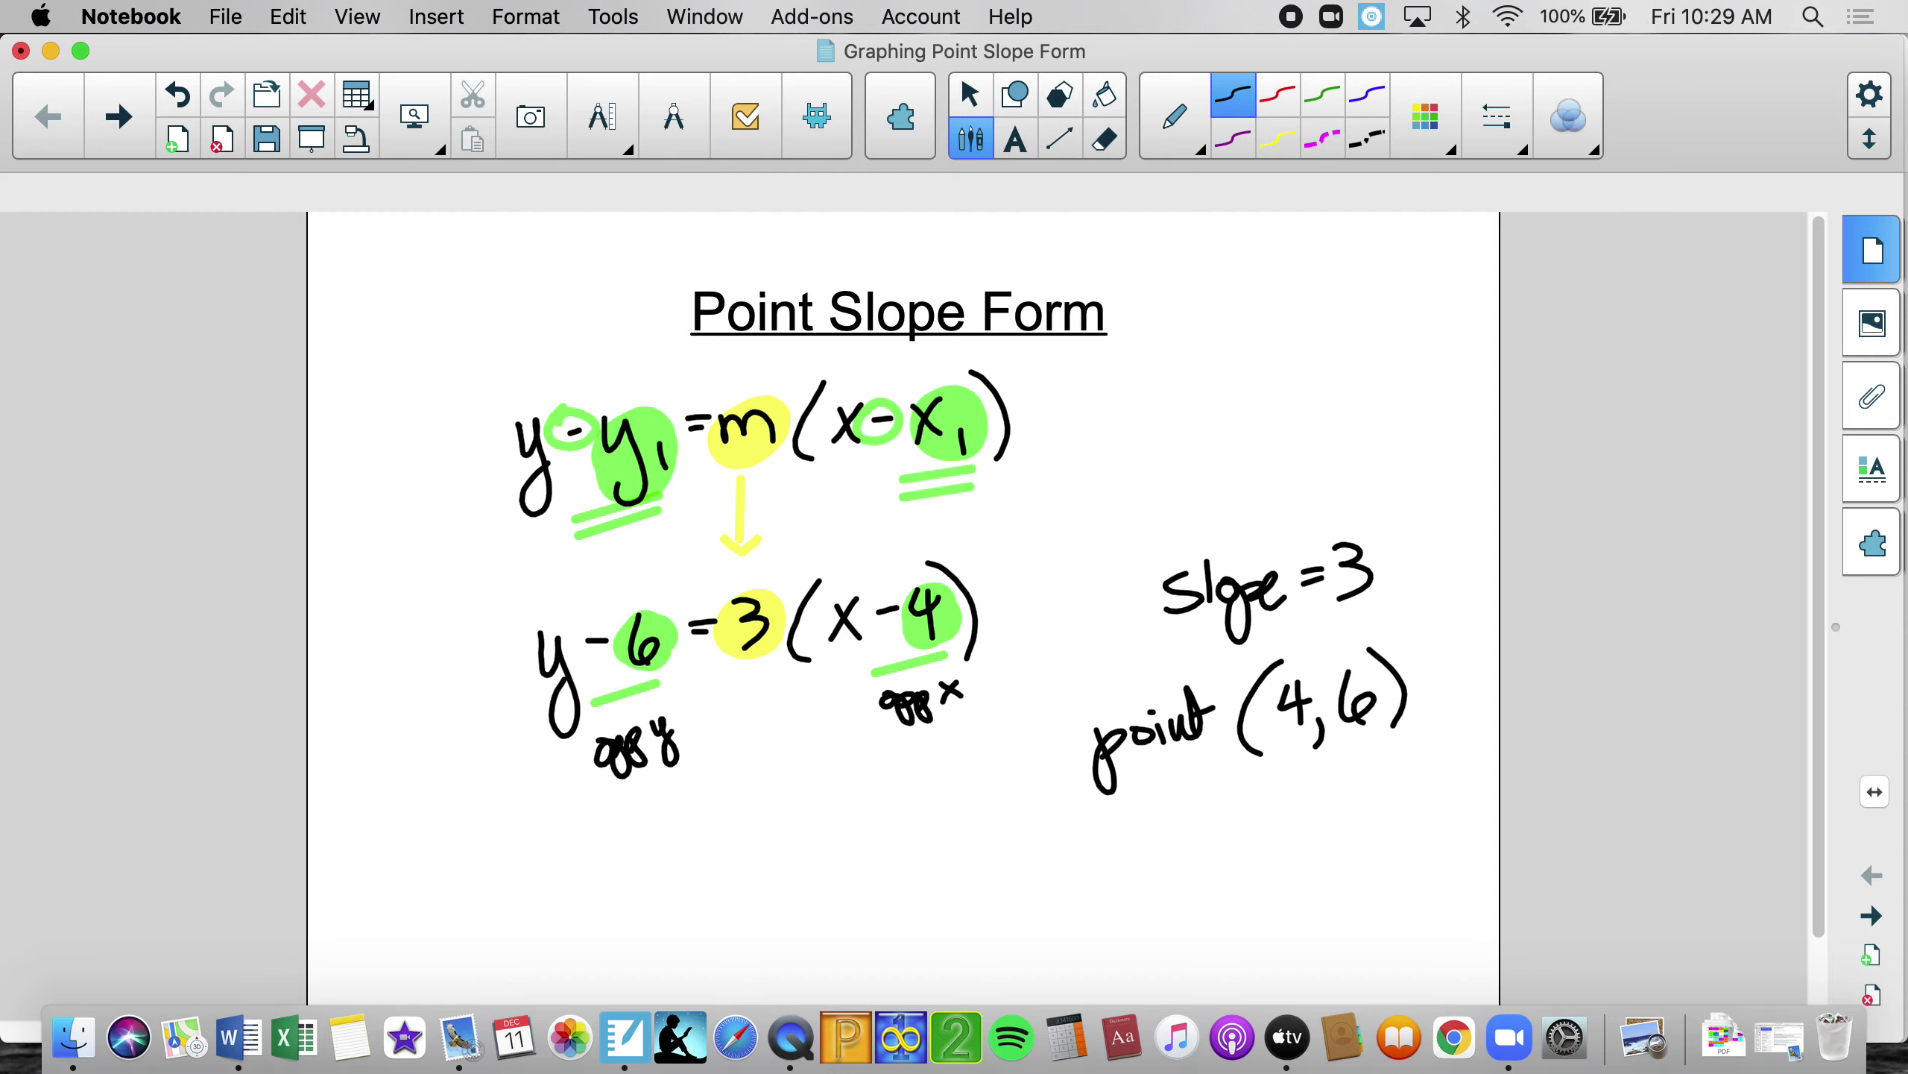
mouse_move(1061, 556)
left_mouse_down()
mouse_move(1056, 823)
mouse_move(1364, 812)
mouse_move(1441, 772)
mouse_move(1451, 542)
mouse_move(1211, 536)
mouse_move(1067, 560)
left_mouse_up()
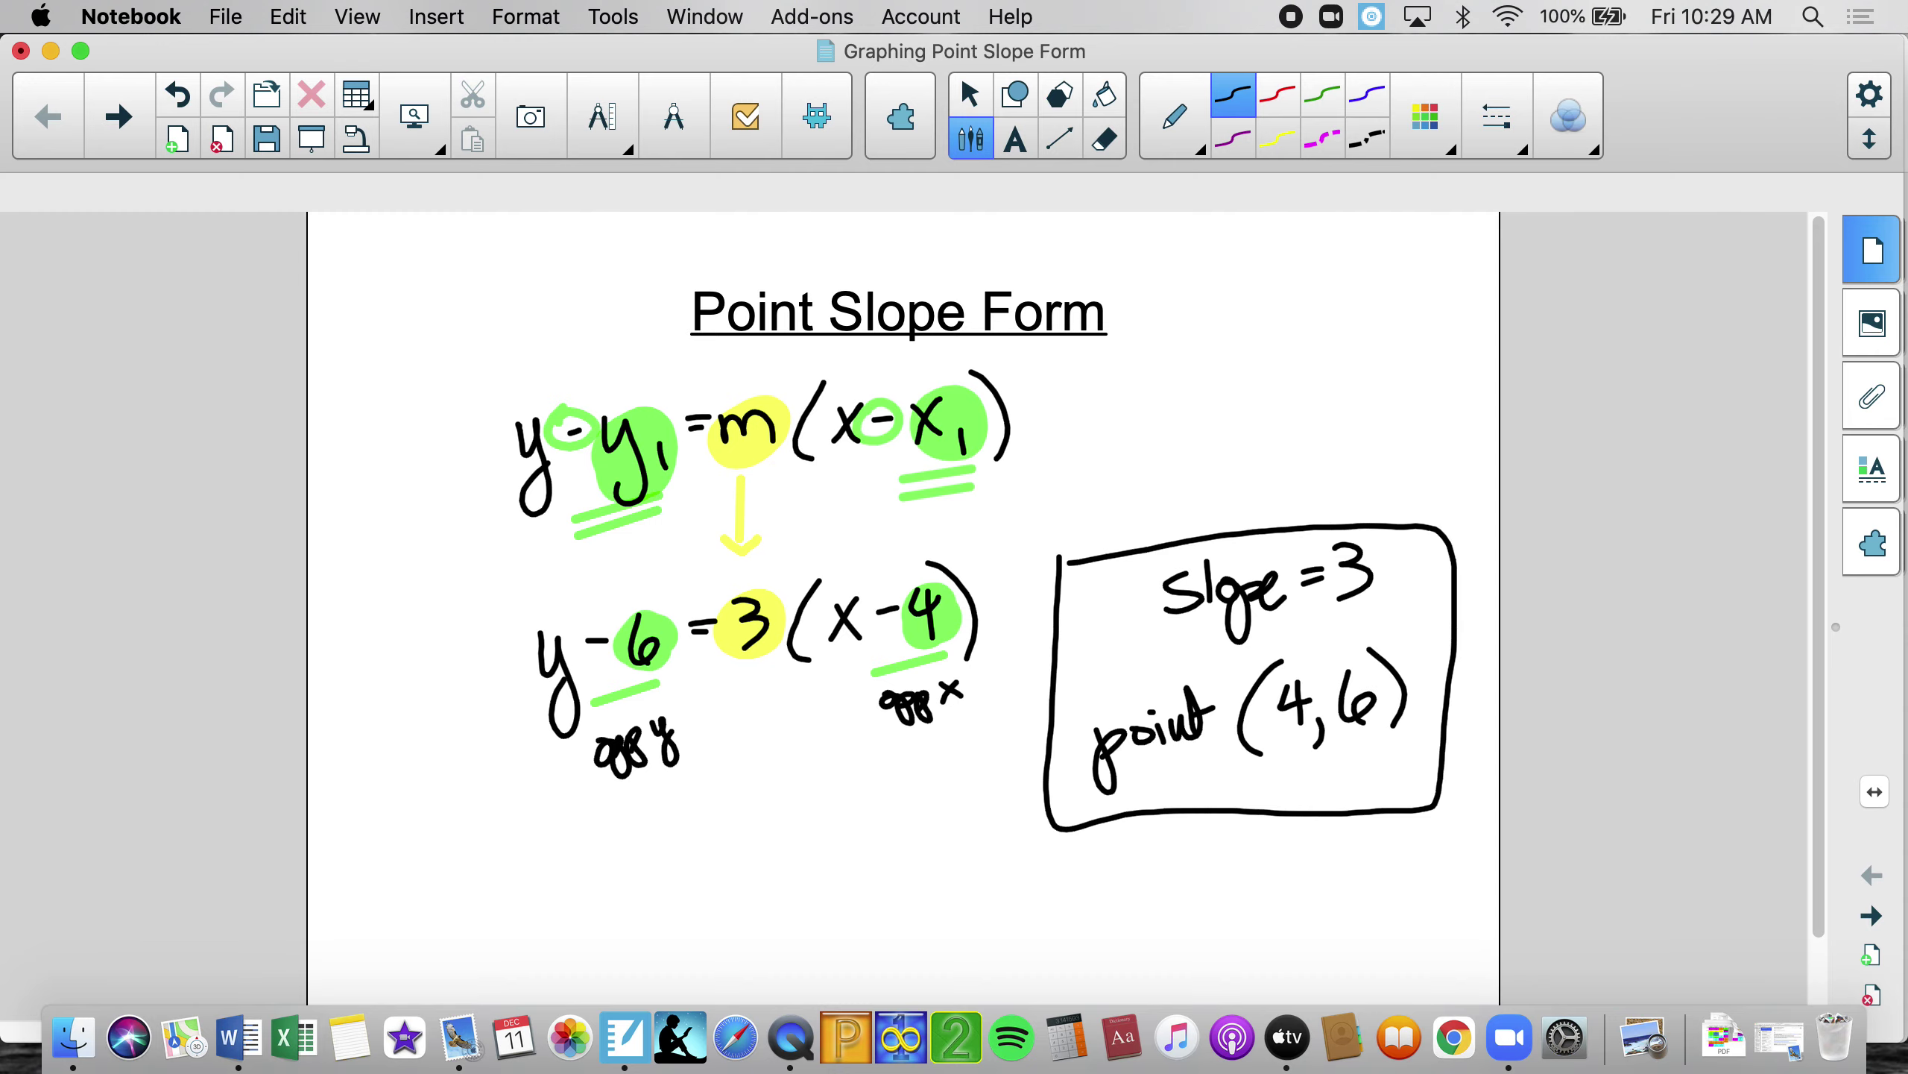
Drag the Axis-XY grid picture from Gallery > My Content onto the page below the equations.
scroll(901, 601, "down", 5)
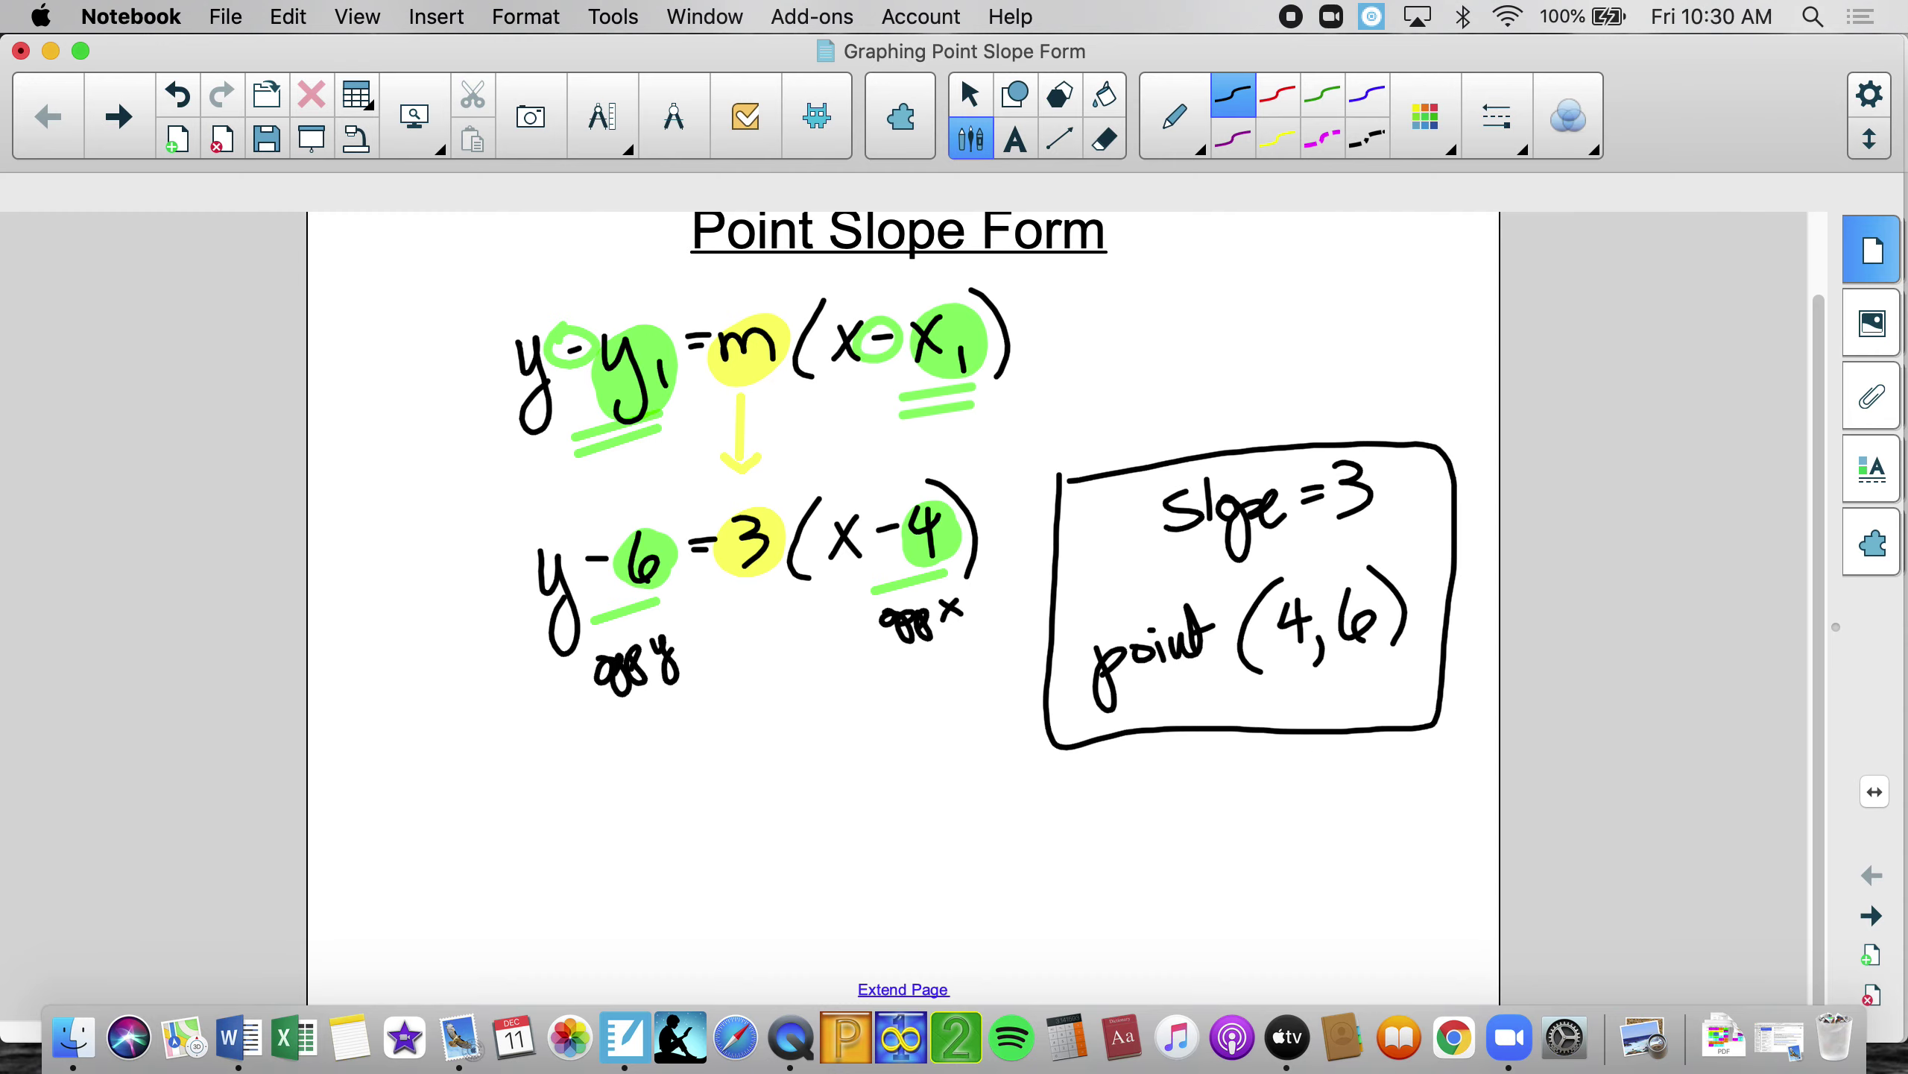
scroll(902, 601, "up", 1)
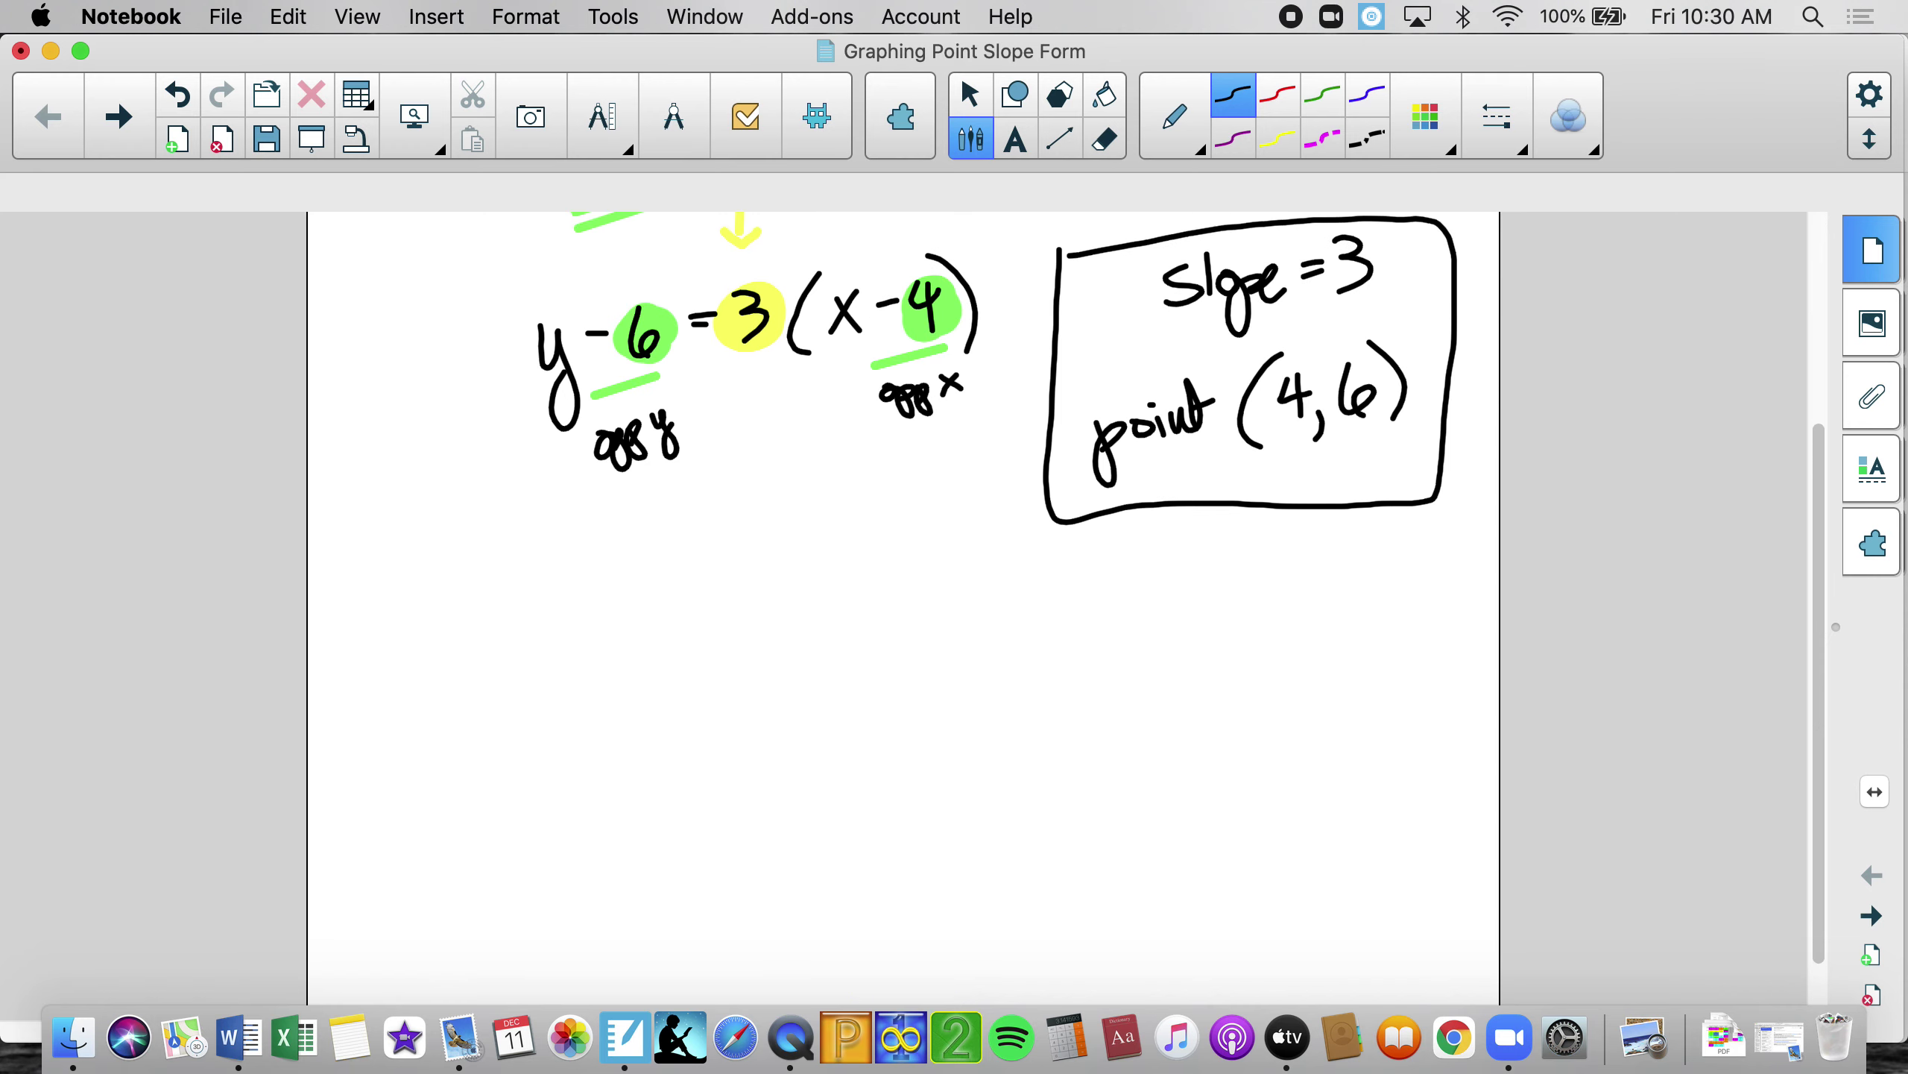
left_click(1872, 331)
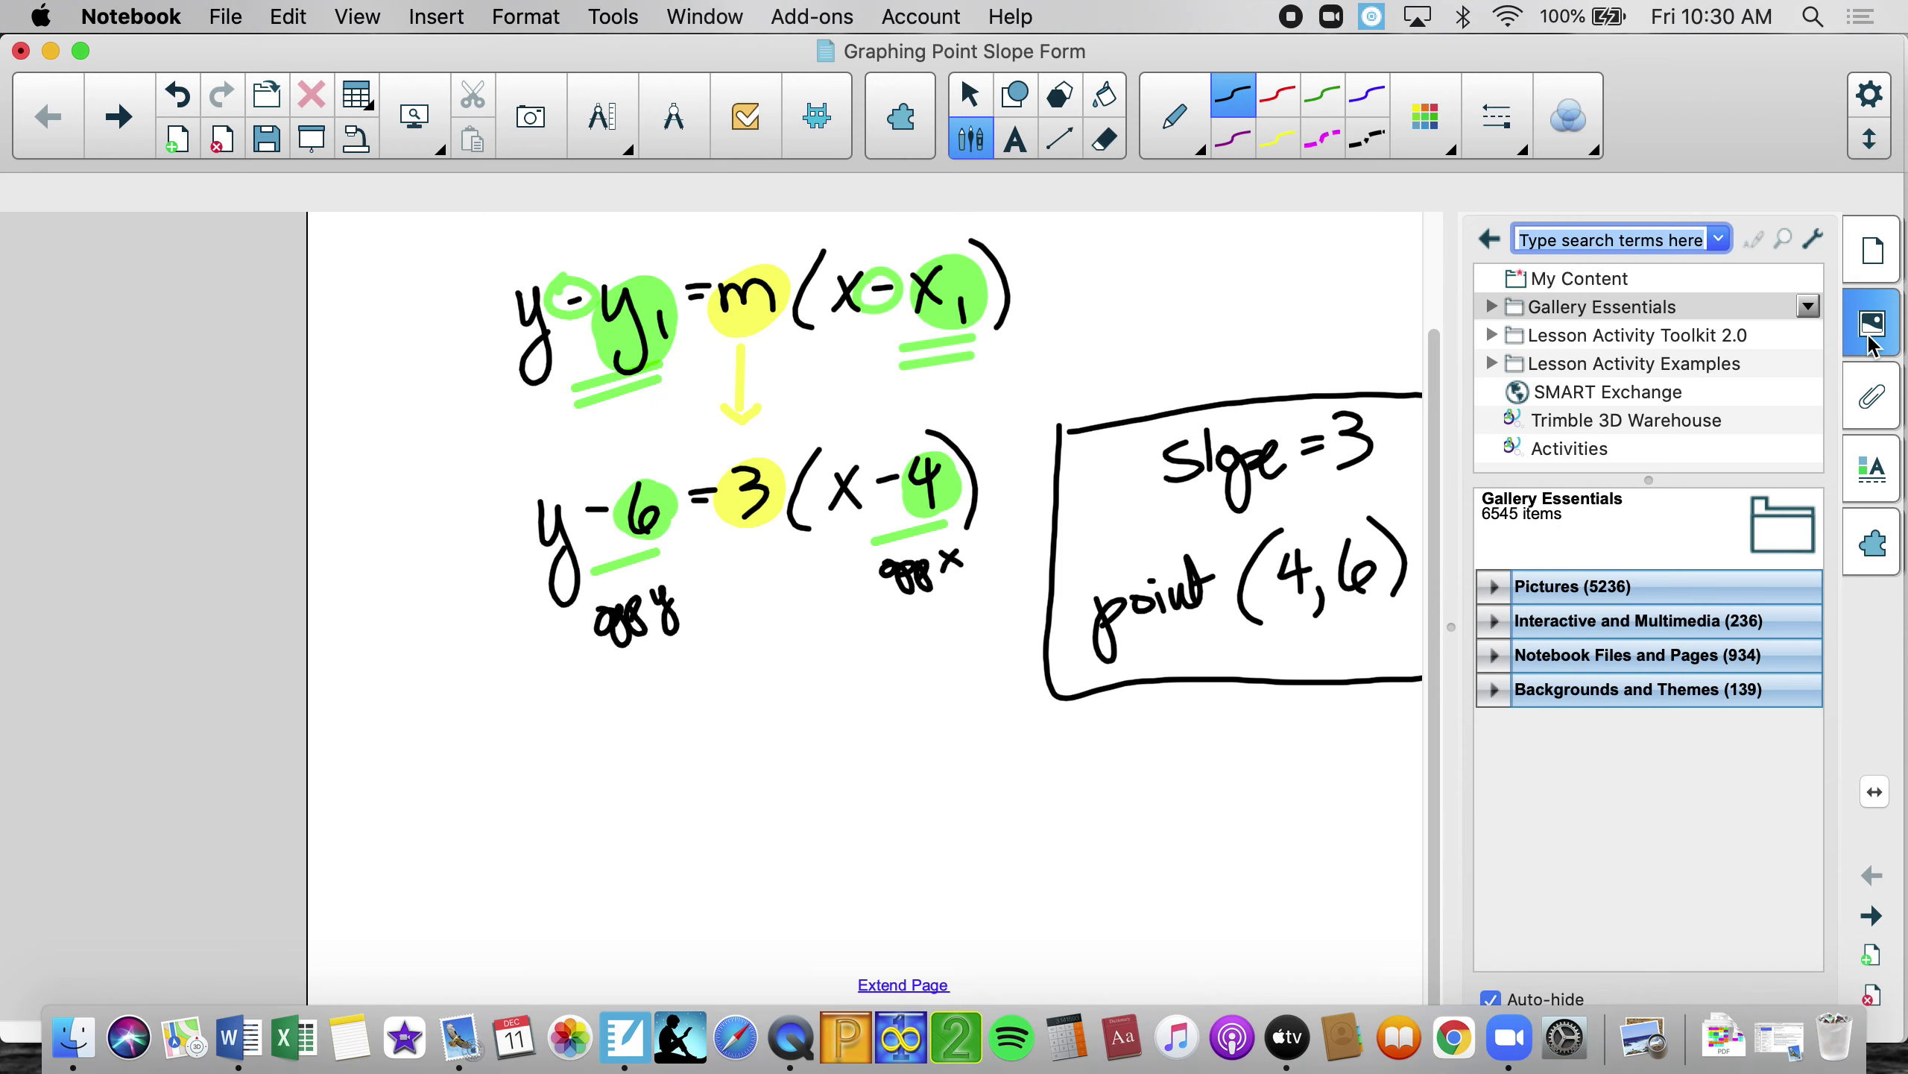
left_click(1578, 278)
left_click_drag(1555, 677, 821, 879)
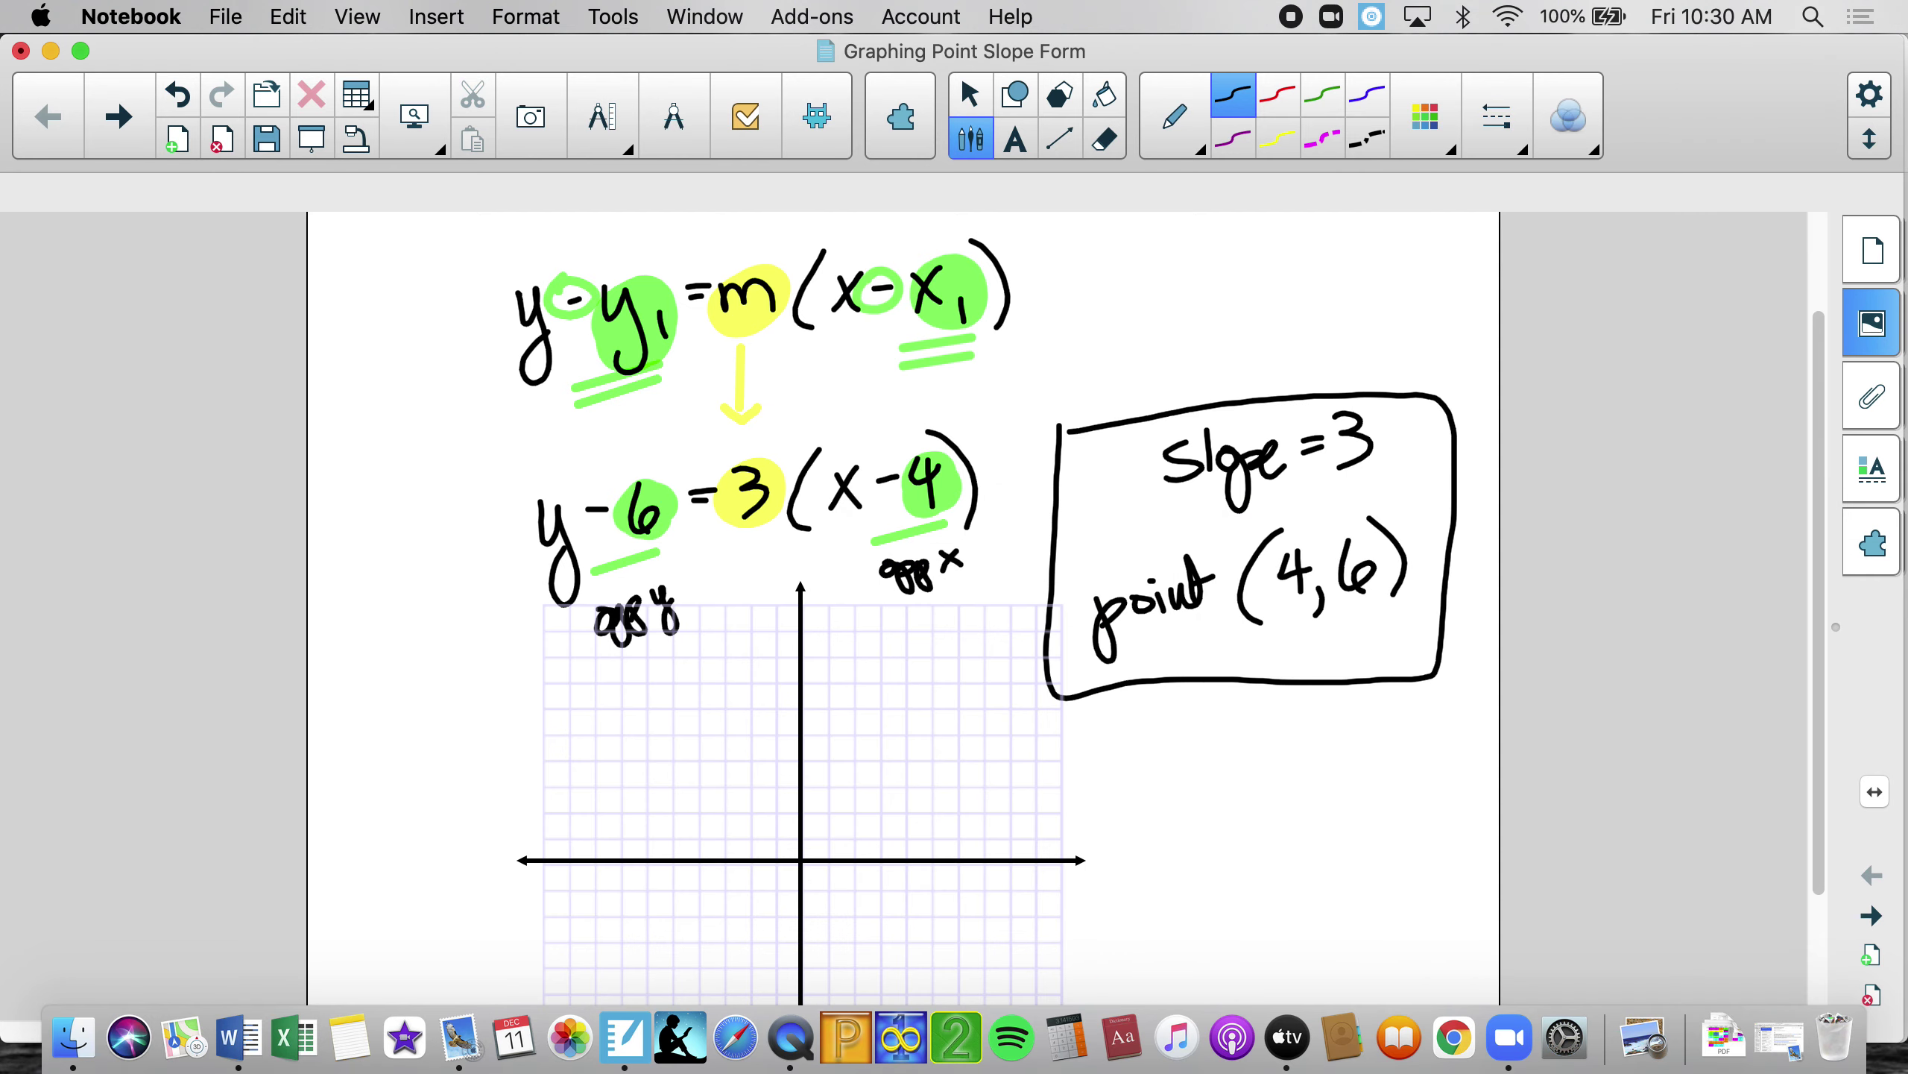
scroll(901, 602, "down", 5)
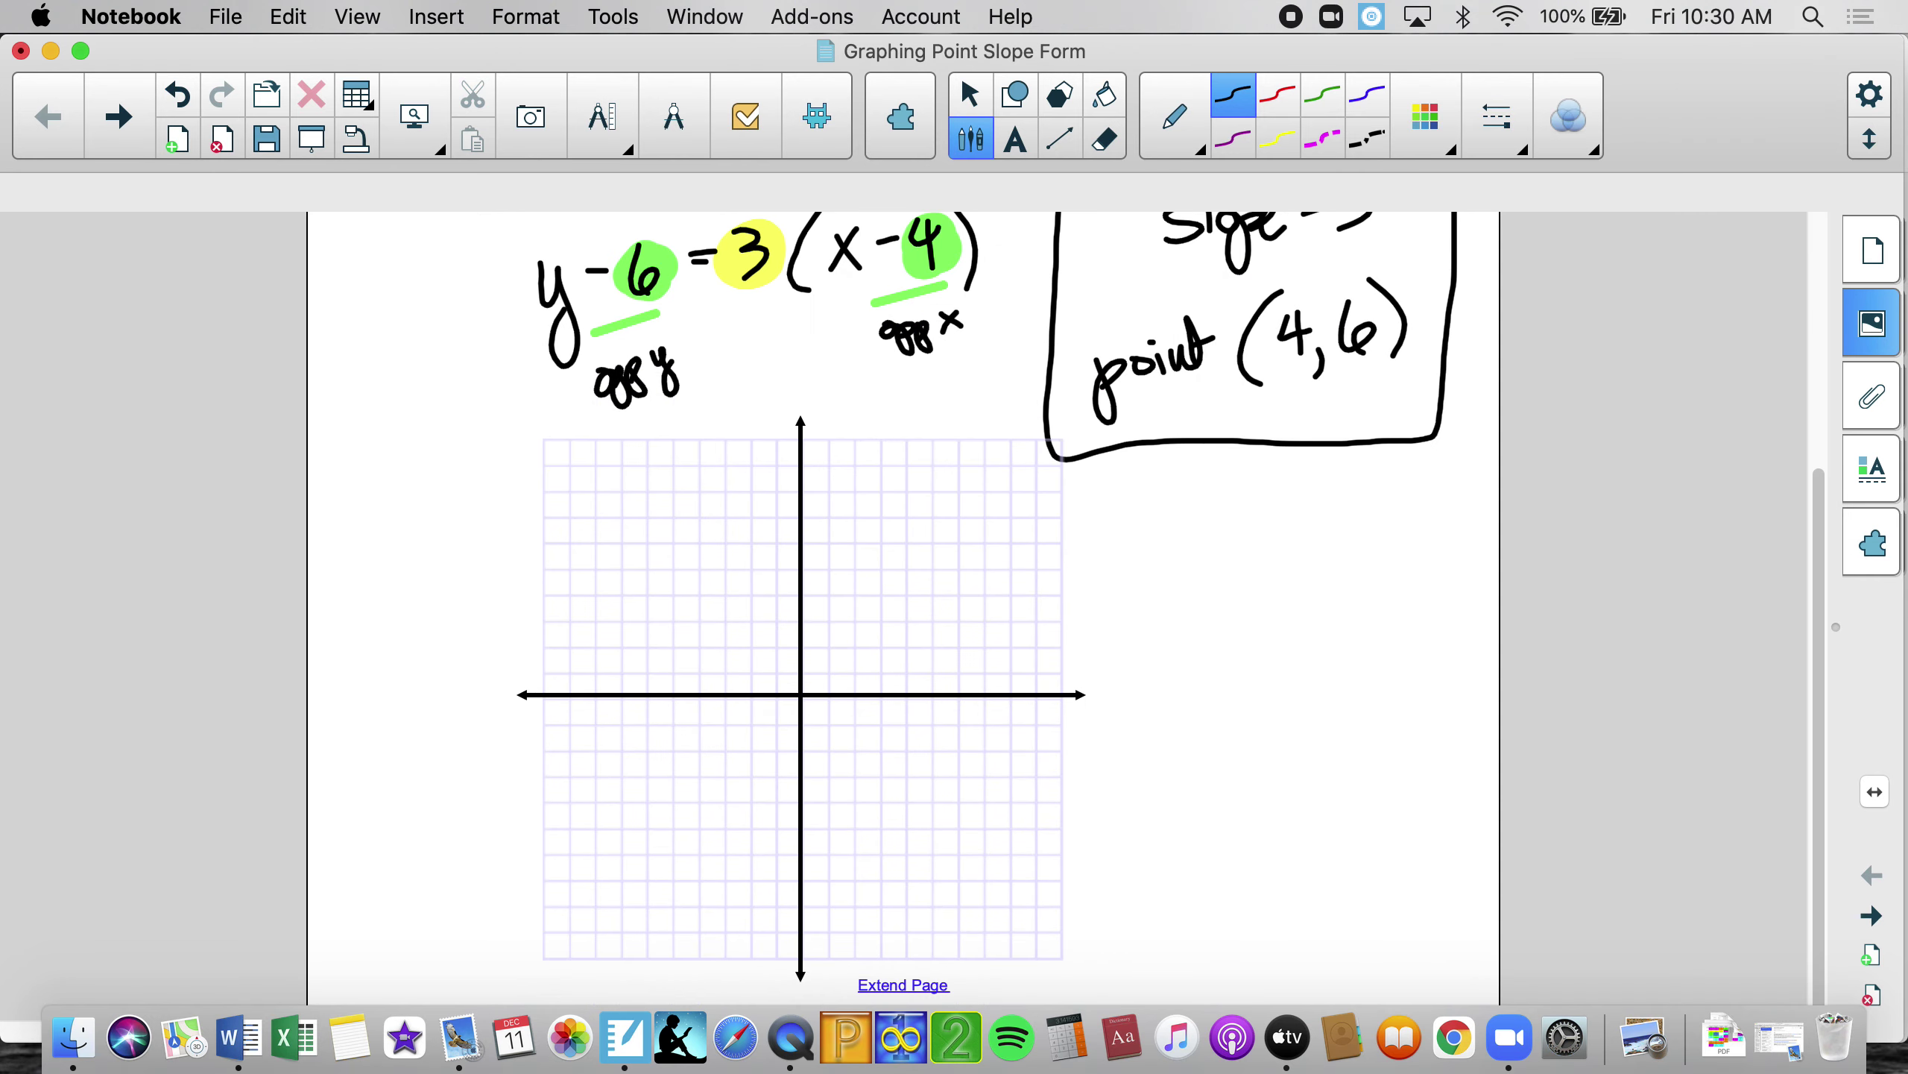
scroll(902, 601, "up", 2)
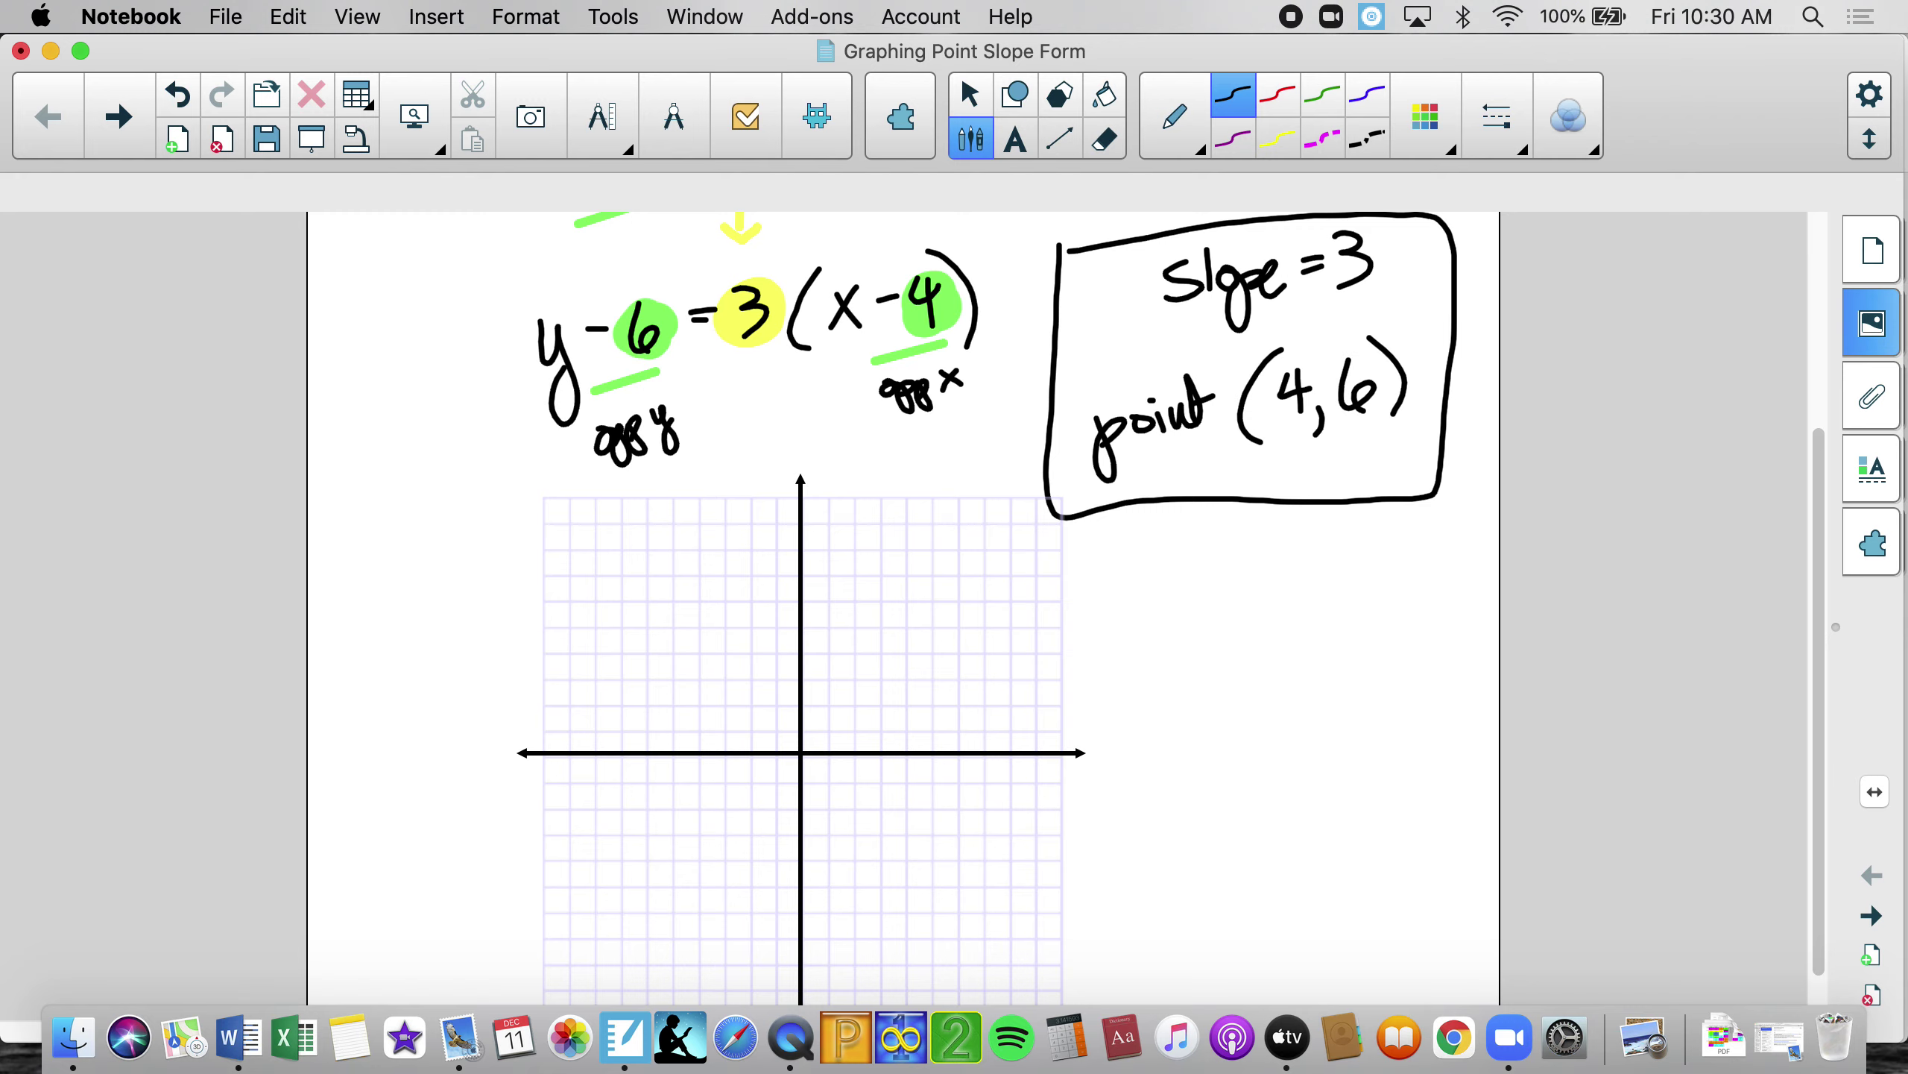
Plot (4,6) on the grid and rewrite the slope as 3 = 3/1 with a small note.
left_click_drag(901, 601, 908, 603)
mouse_move(1382, 247)
left_mouse_down()
mouse_move(1425, 235)
mouse_move(1416, 247)
left_mouse_up()
mouse_move(1409, 254)
left_mouse_down()
mouse_move(1441, 253)
mouse_move(1430, 291)
left_mouse_up()
mouse_move(1460, 238)
left_mouse_down()
mouse_move(1499, 214)
mouse_move(1494, 258)
left_mouse_up()
left_click(1465, 267)
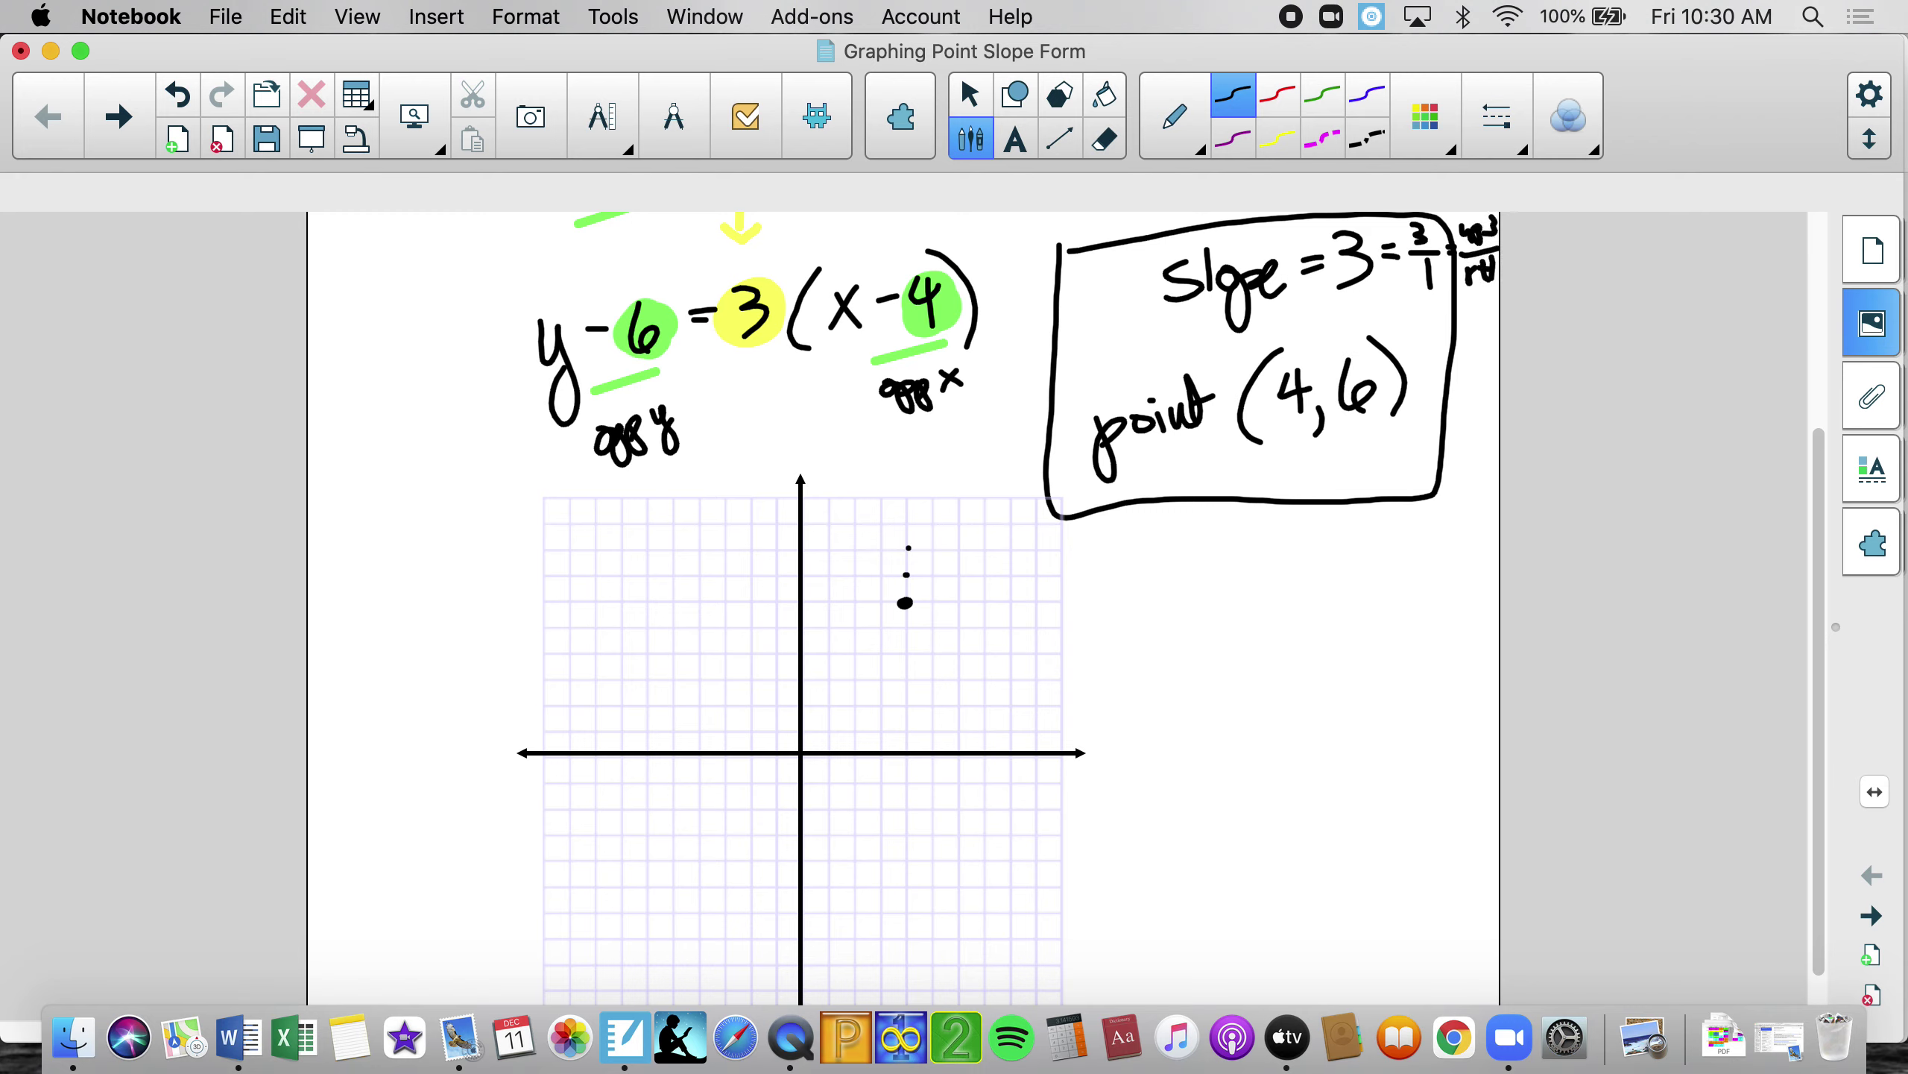
Plot (5,9) and (3,3), then draw an arrowed line through the three points.
left_click_drag(925, 524, 908, 577)
left_click_drag(871, 685, 882, 680)
mouse_move(979, 407)
left_mouse_down()
mouse_move(808, 850)
mouse_move(824, 844)
left_mouse_up()
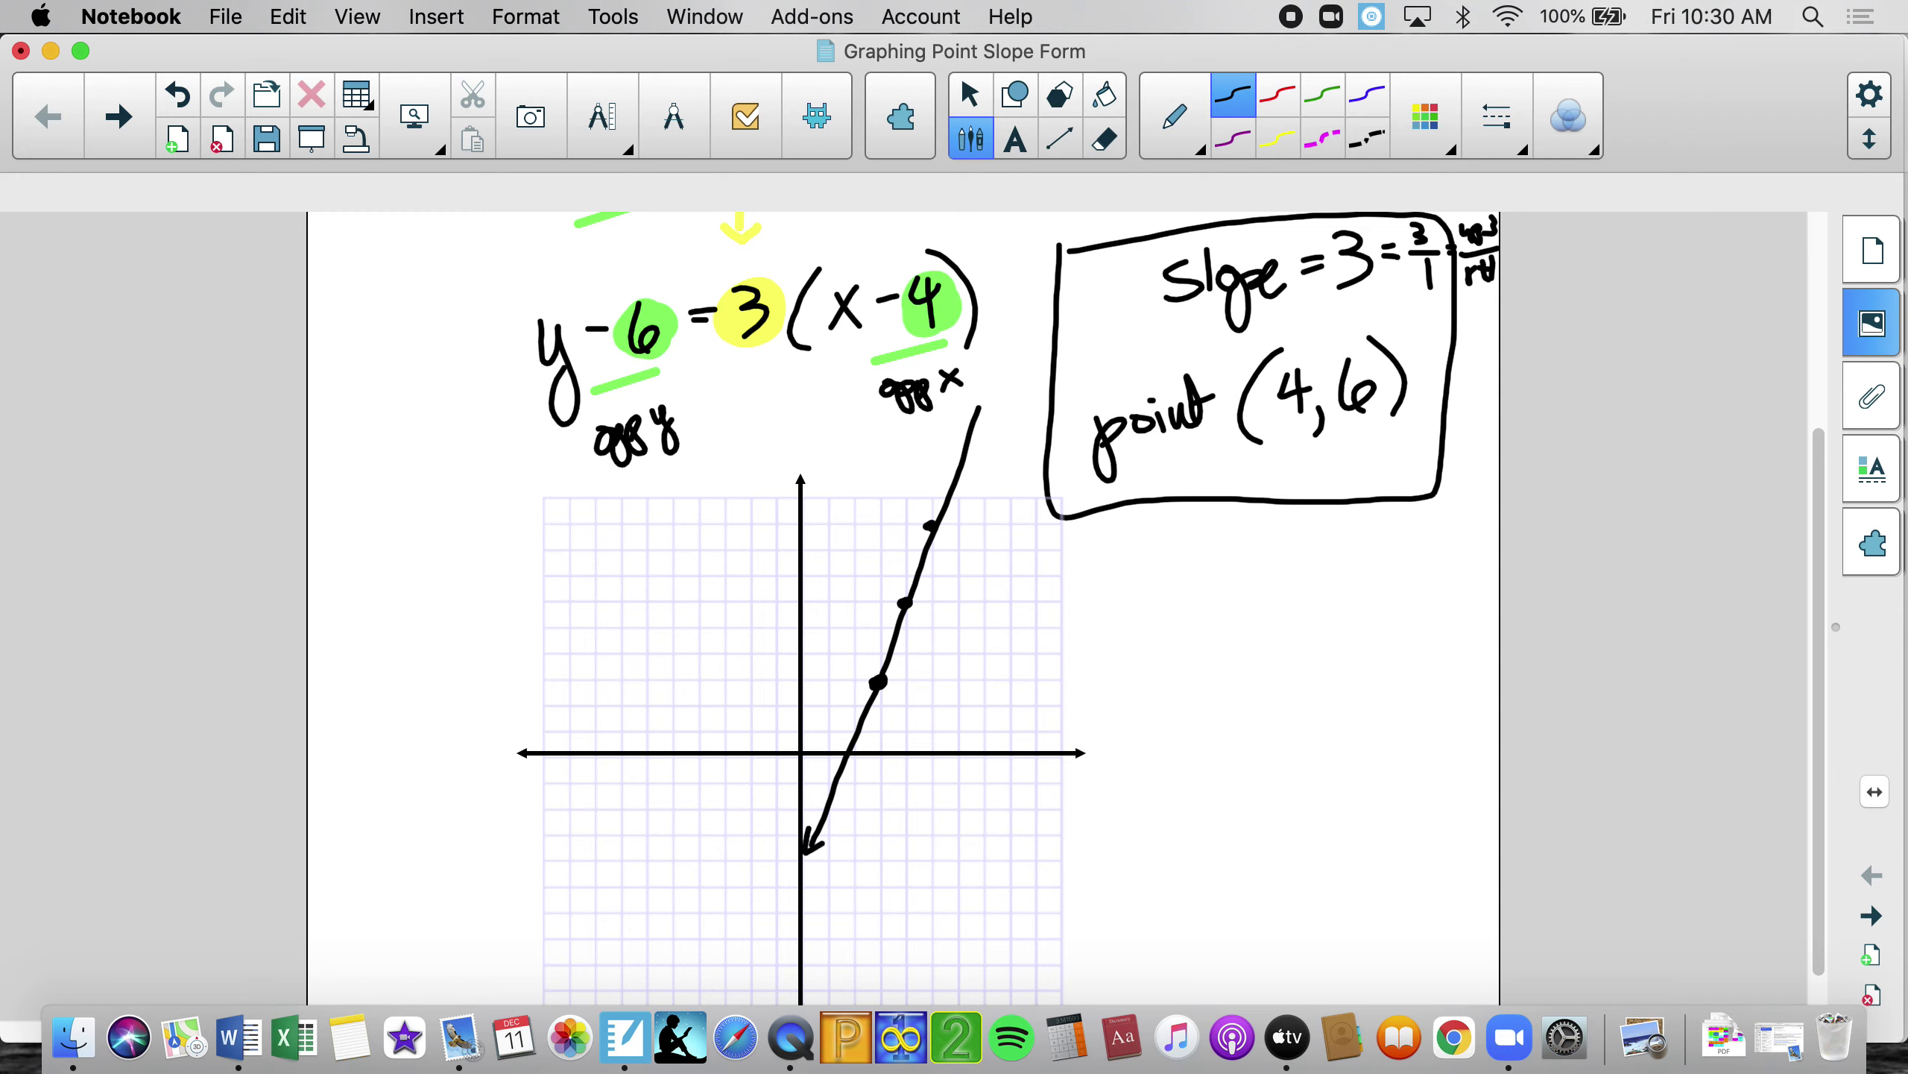
left_click_drag(960, 423, 985, 436)
left_click_drag(916, 678, 914, 715)
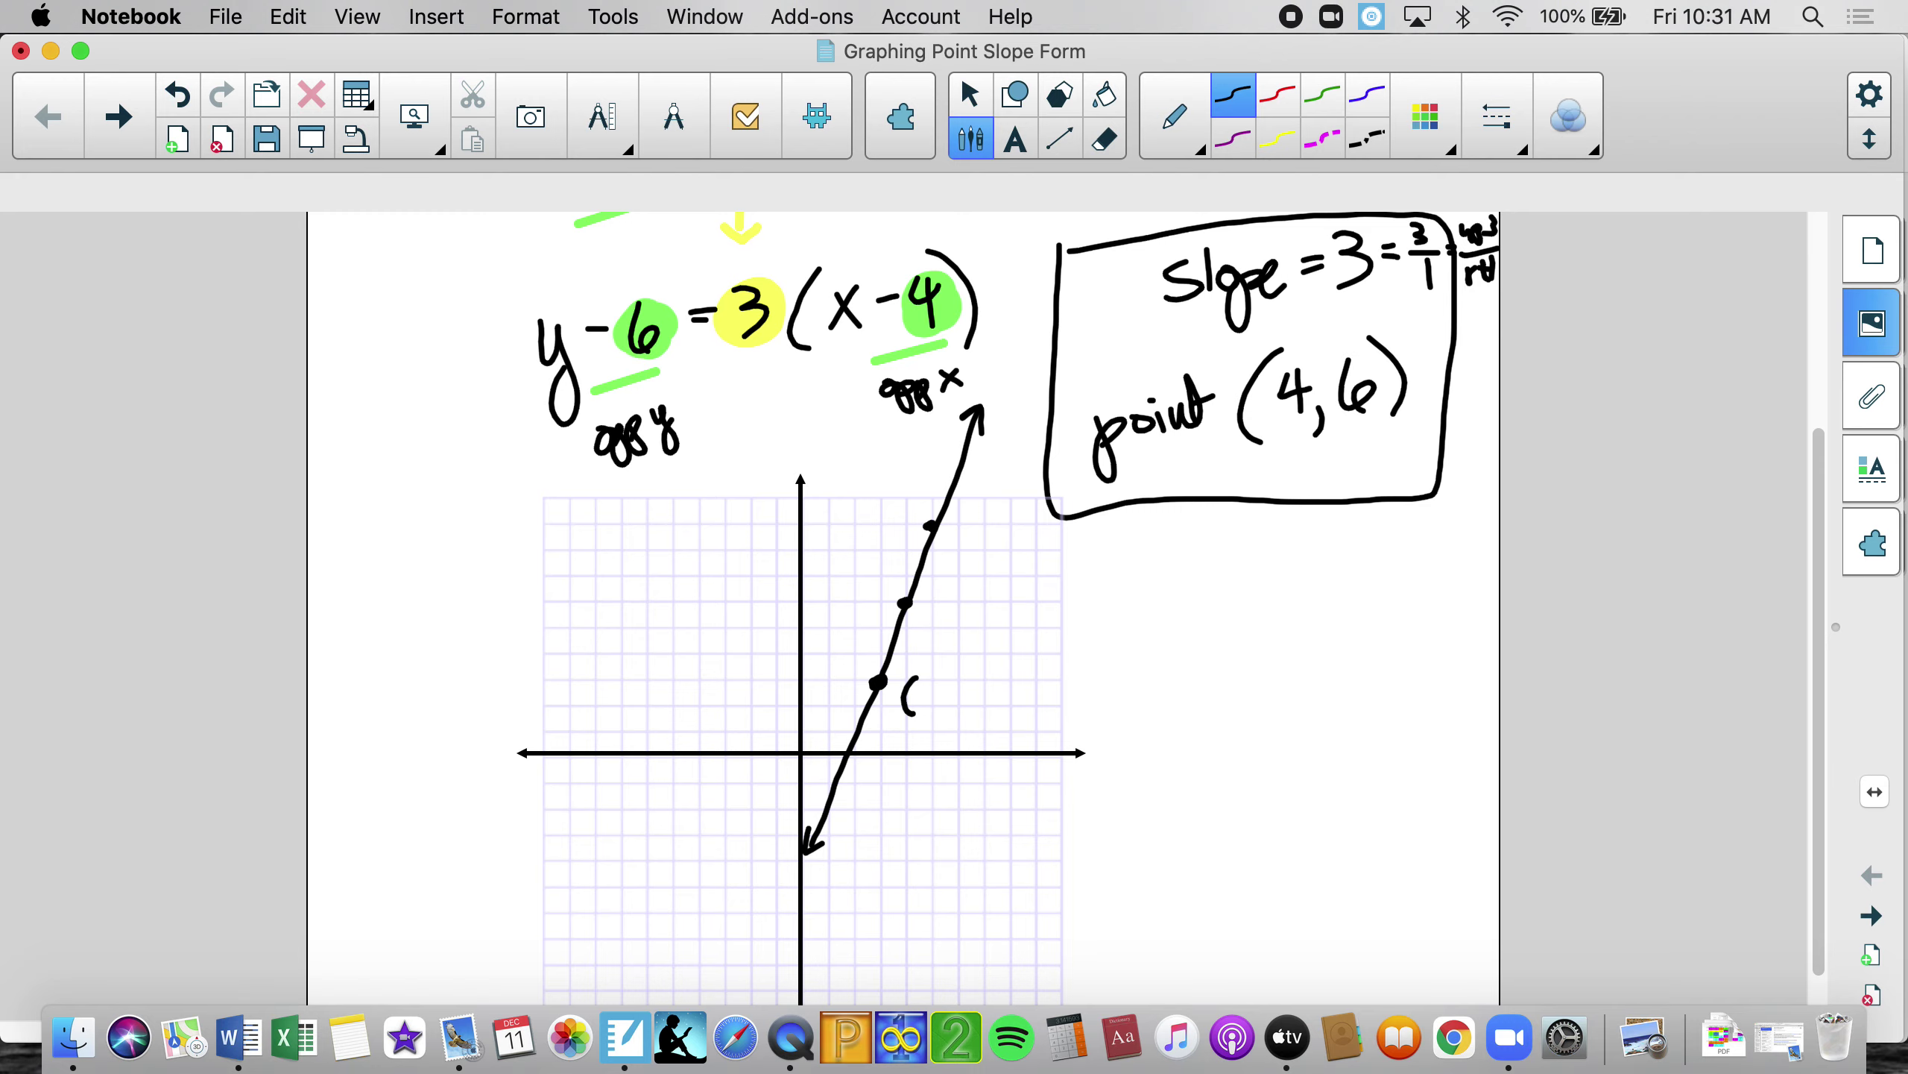
Label the plotted dots (3,3), (4,6) and (5,9) from bottom to top.
left_click_drag(920, 683, 943, 714)
left_click_drag(949, 677, 963, 704)
left_click_drag(972, 672, 977, 708)
mouse_move(938, 592)
left_mouse_down()
mouse_move(931, 632)
mouse_move(971, 633)
left_mouse_up()
mouse_move(988, 594)
left_mouse_down()
mouse_move(985, 621)
mouse_move(1019, 624)
left_mouse_up()
left_click_drag(971, 511, 965, 549)
mouse_move(979, 522)
left_mouse_down()
mouse_move(978, 545)
mouse_move(1014, 524)
mouse_move(1022, 543)
left_mouse_up()
left_click_drag(1034, 504, 1043, 548)
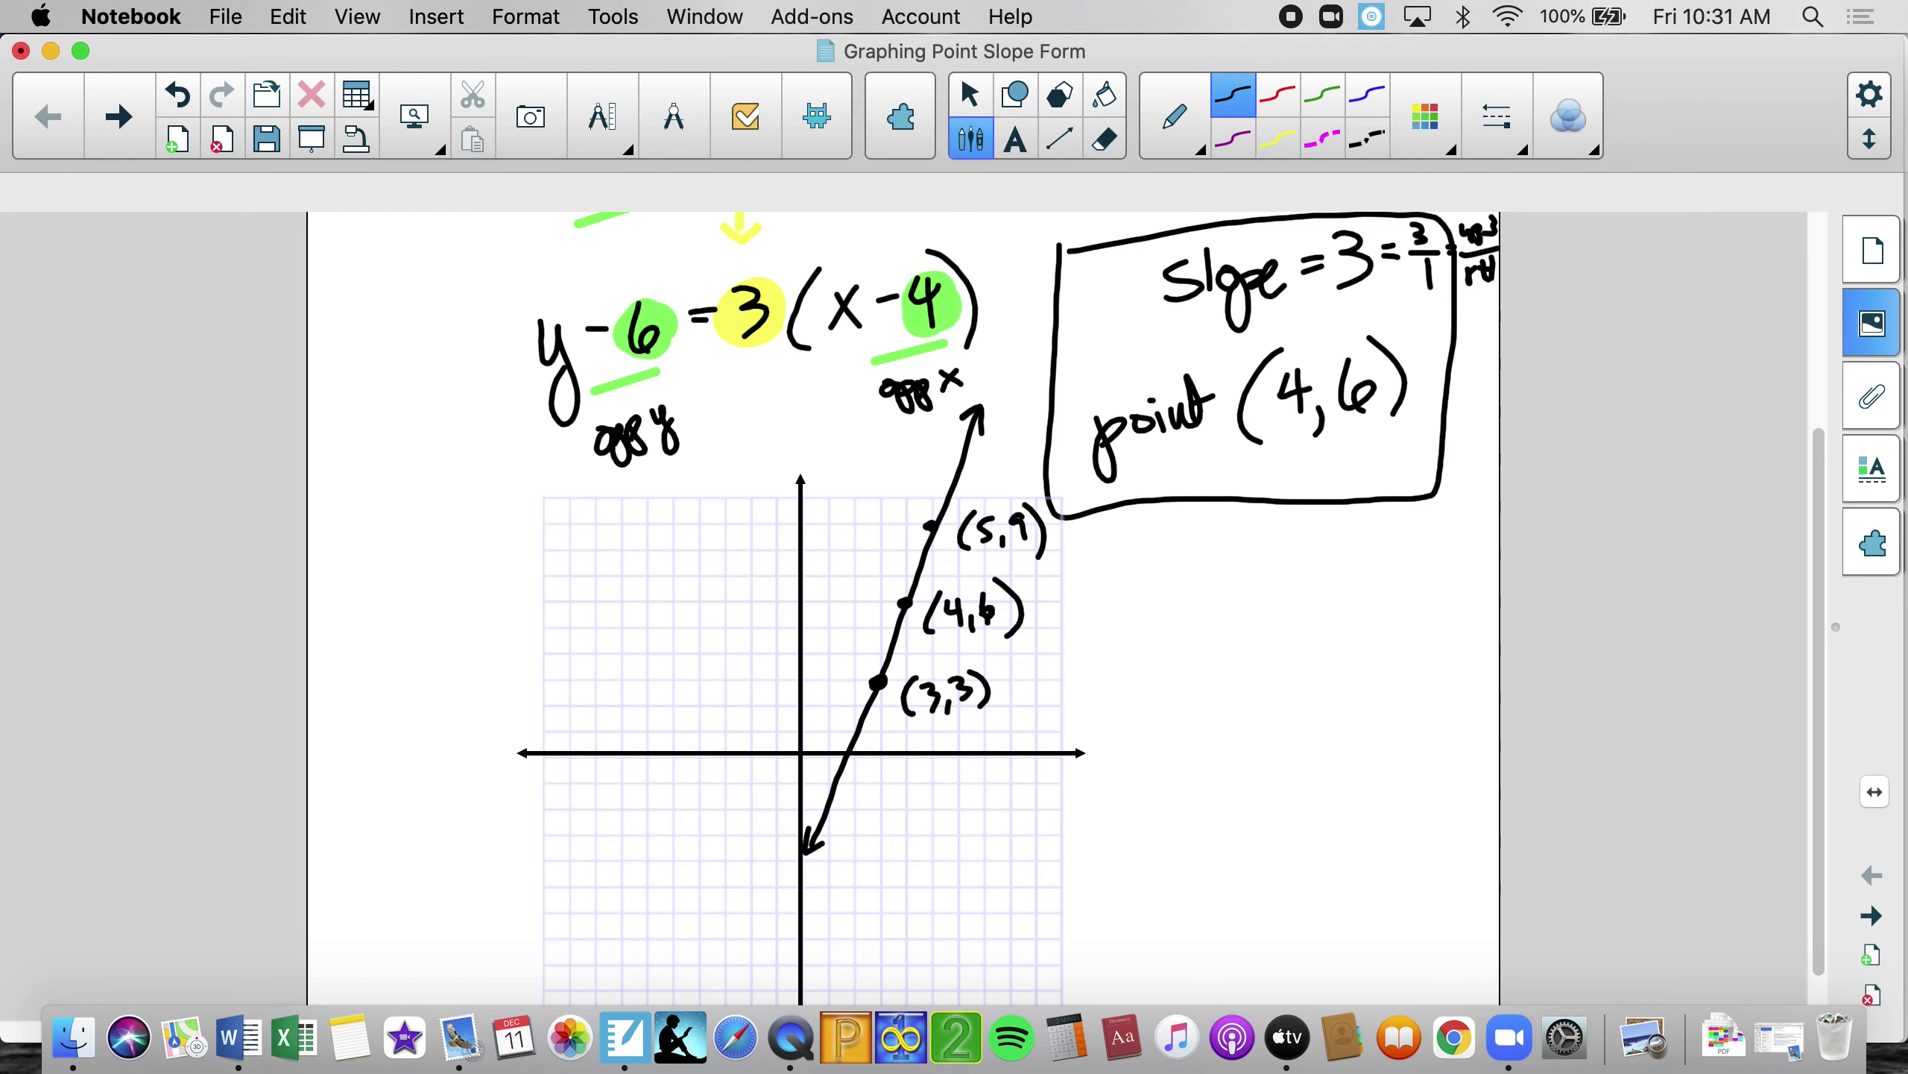